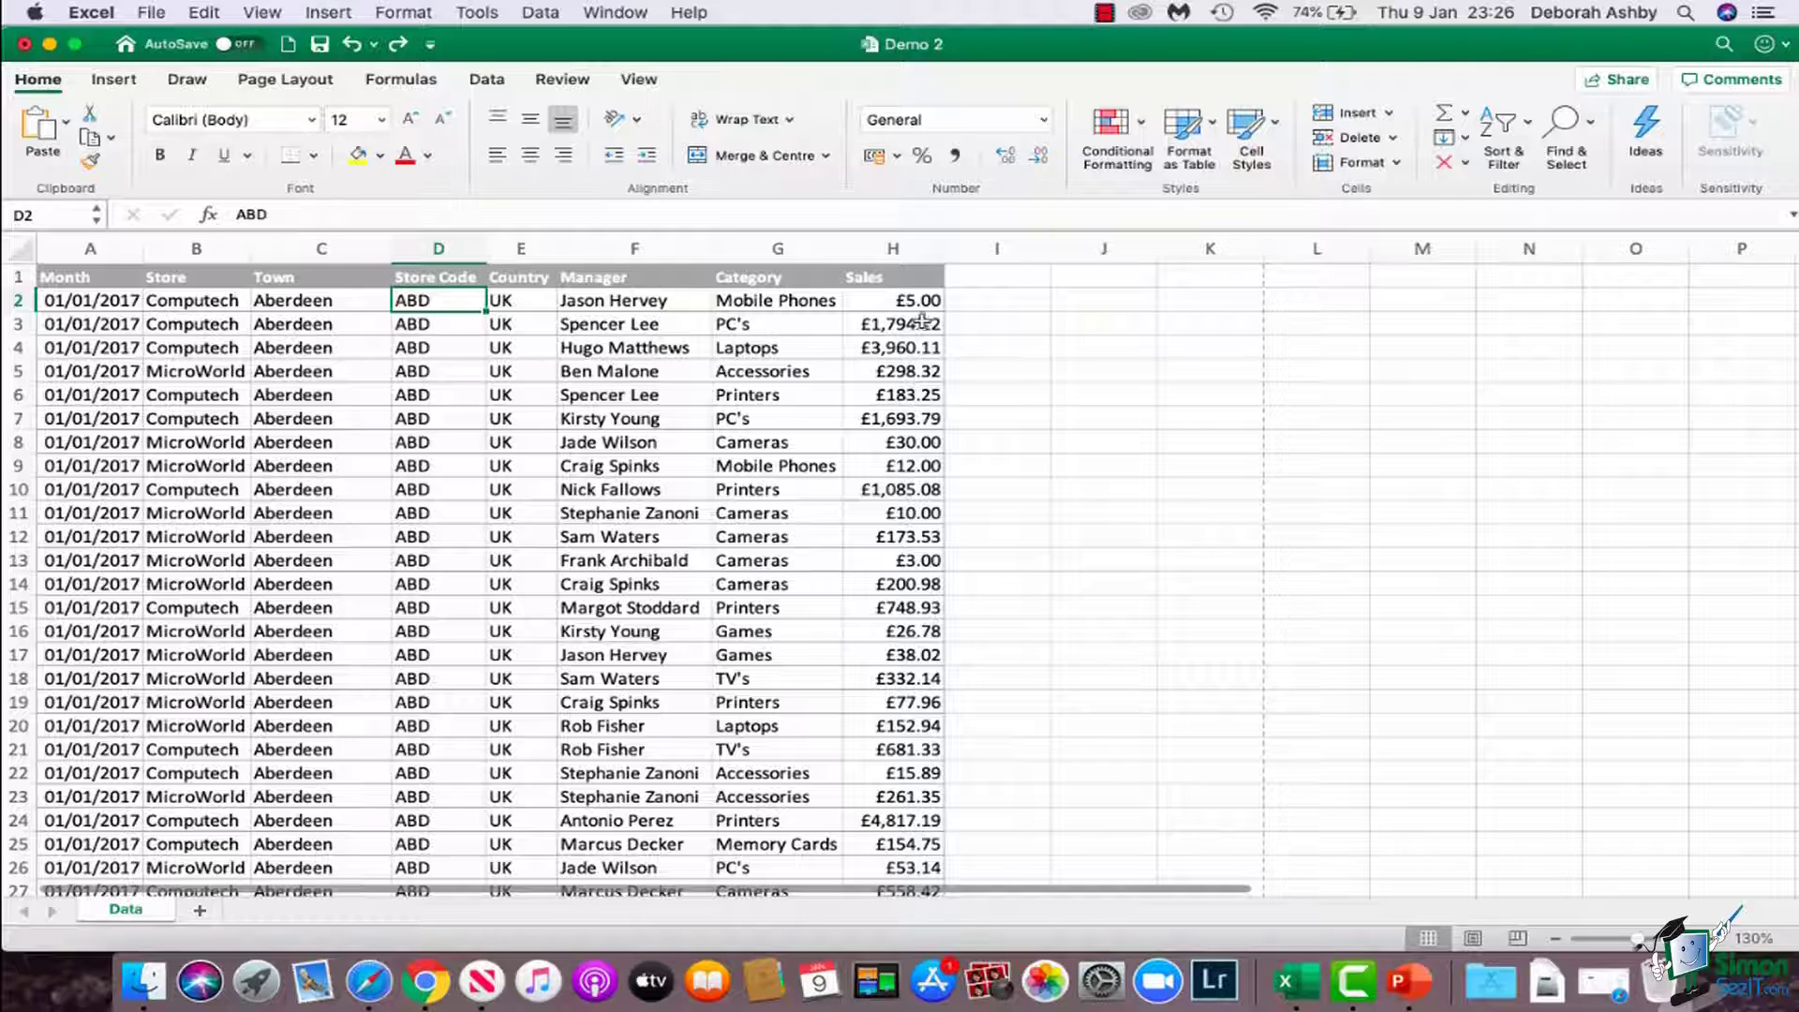
Cut the £5.00 sales value from H2 and paste it into J2.
left_click(886, 303)
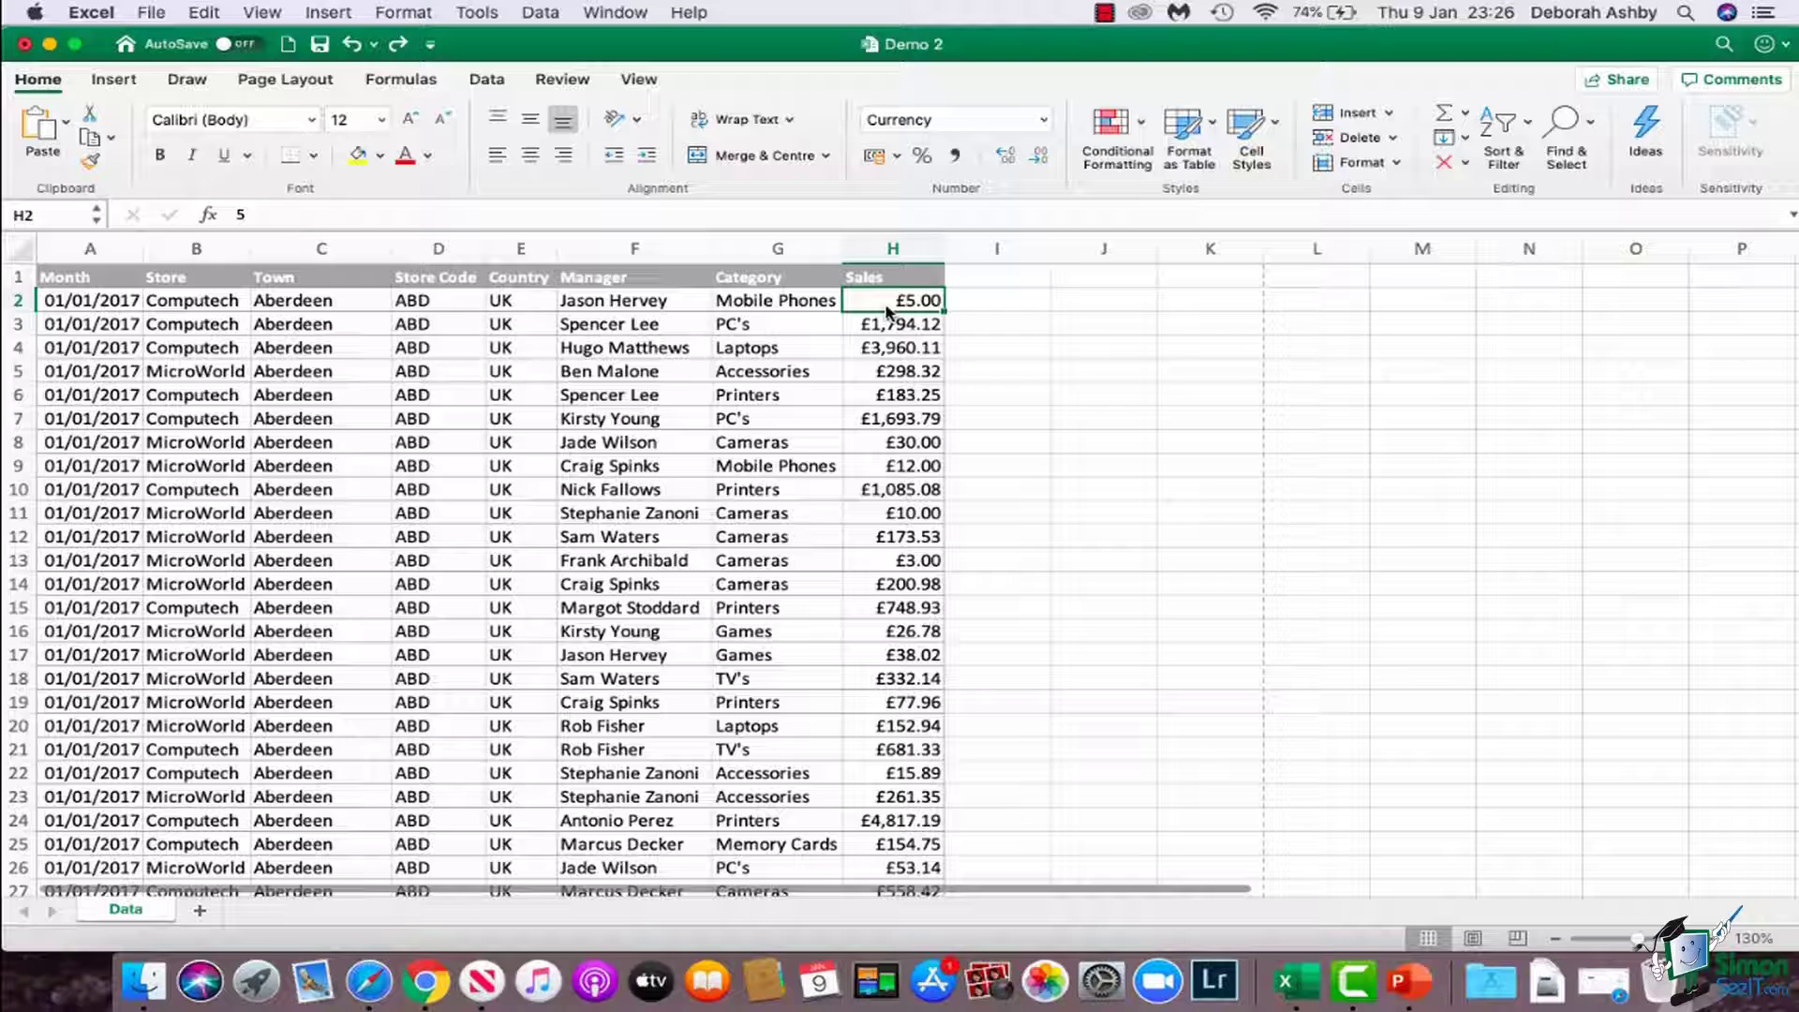
right_click(888, 311)
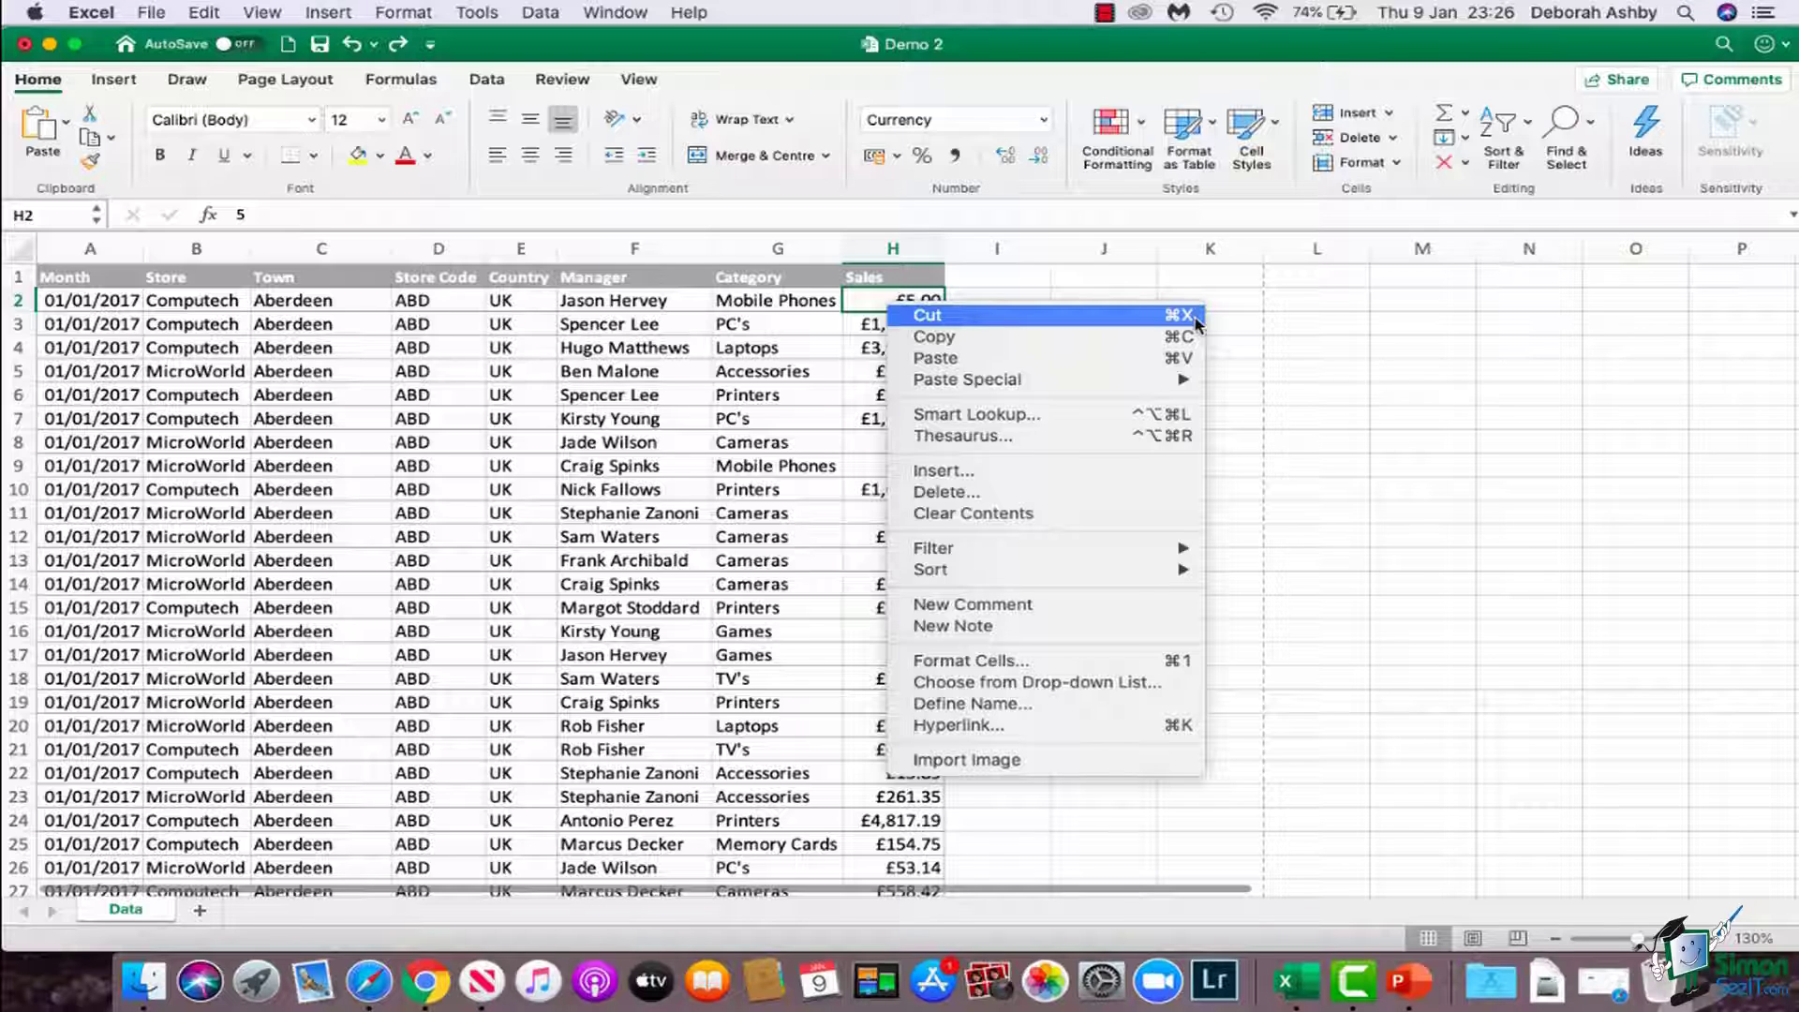
left_click(864, 307)
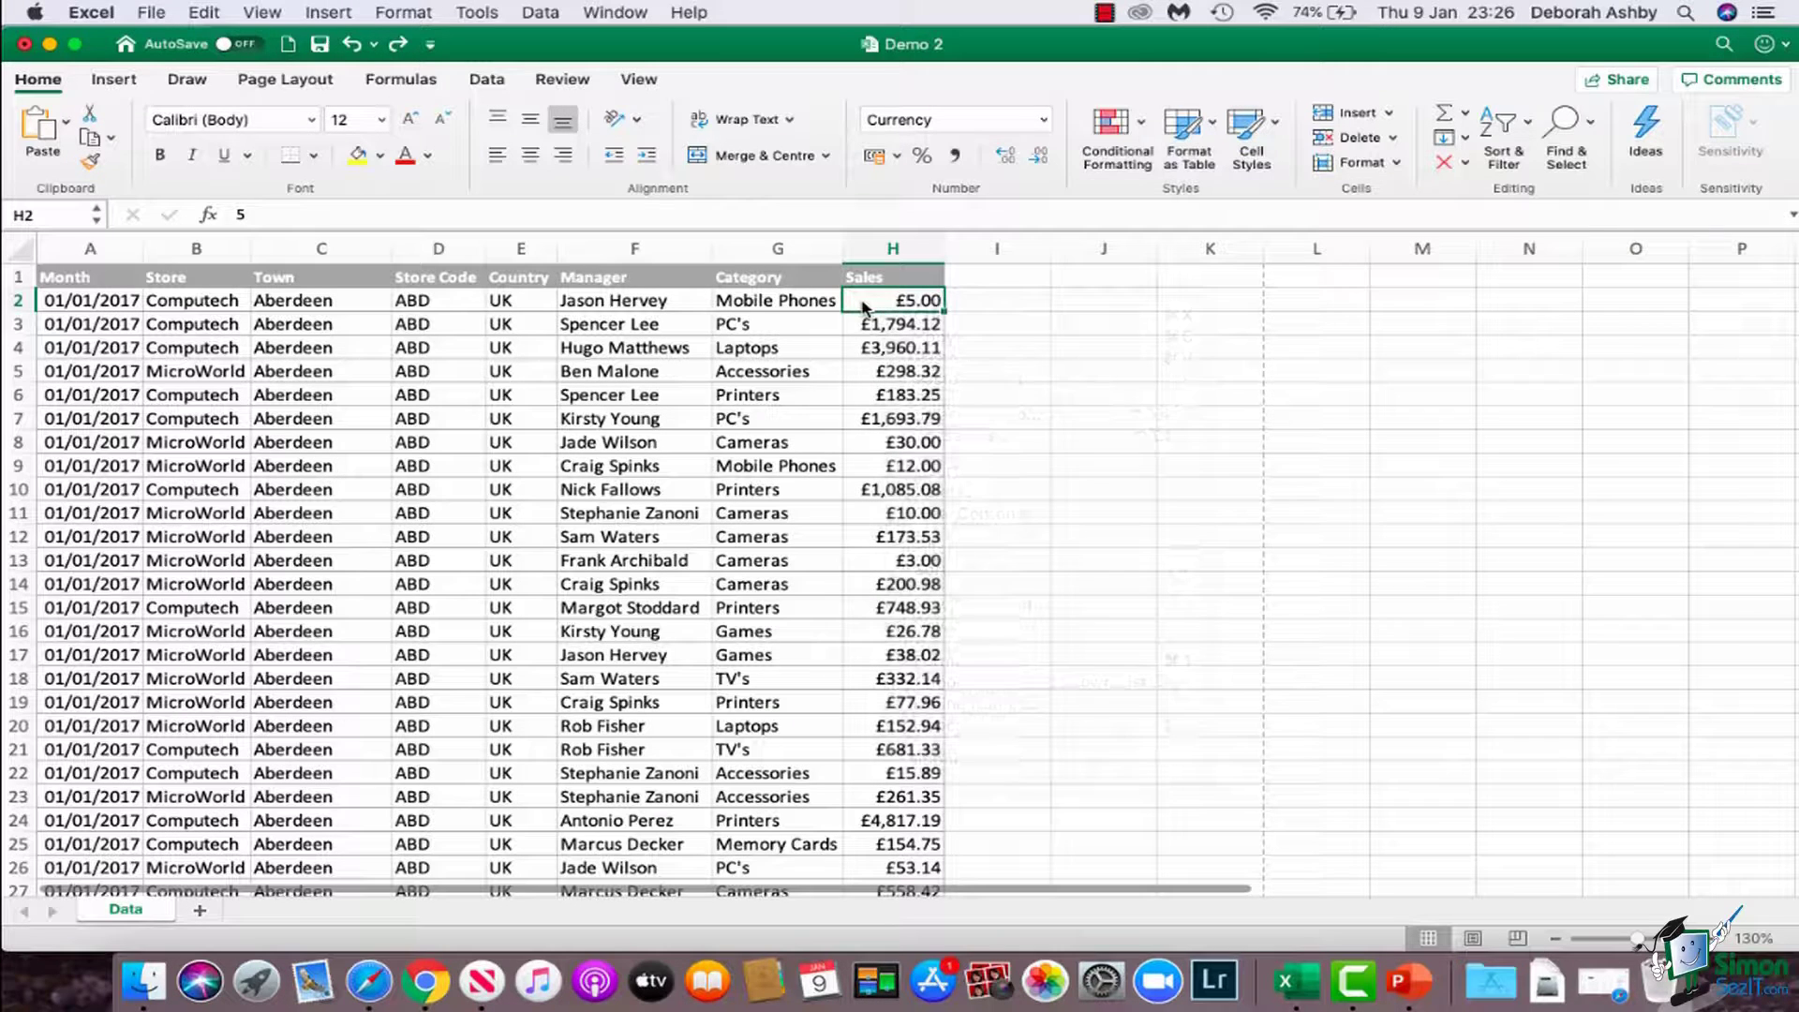
left_click(91, 115)
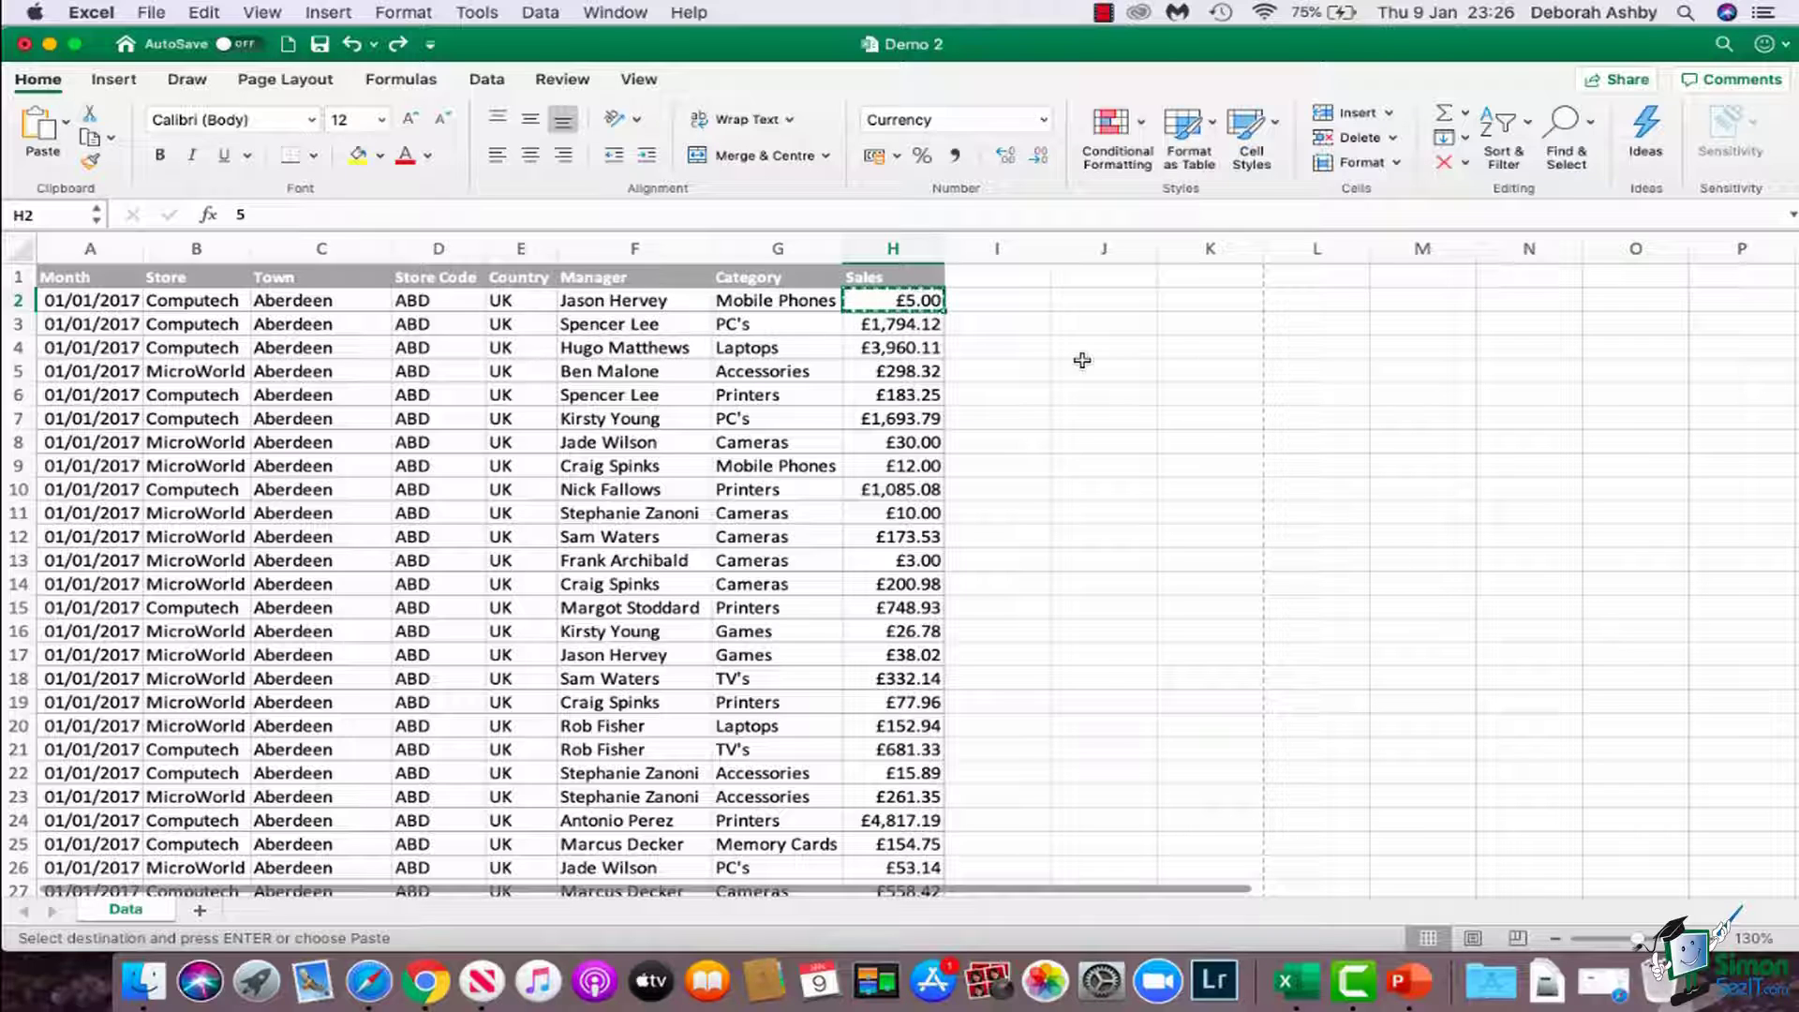
left_click(1113, 304)
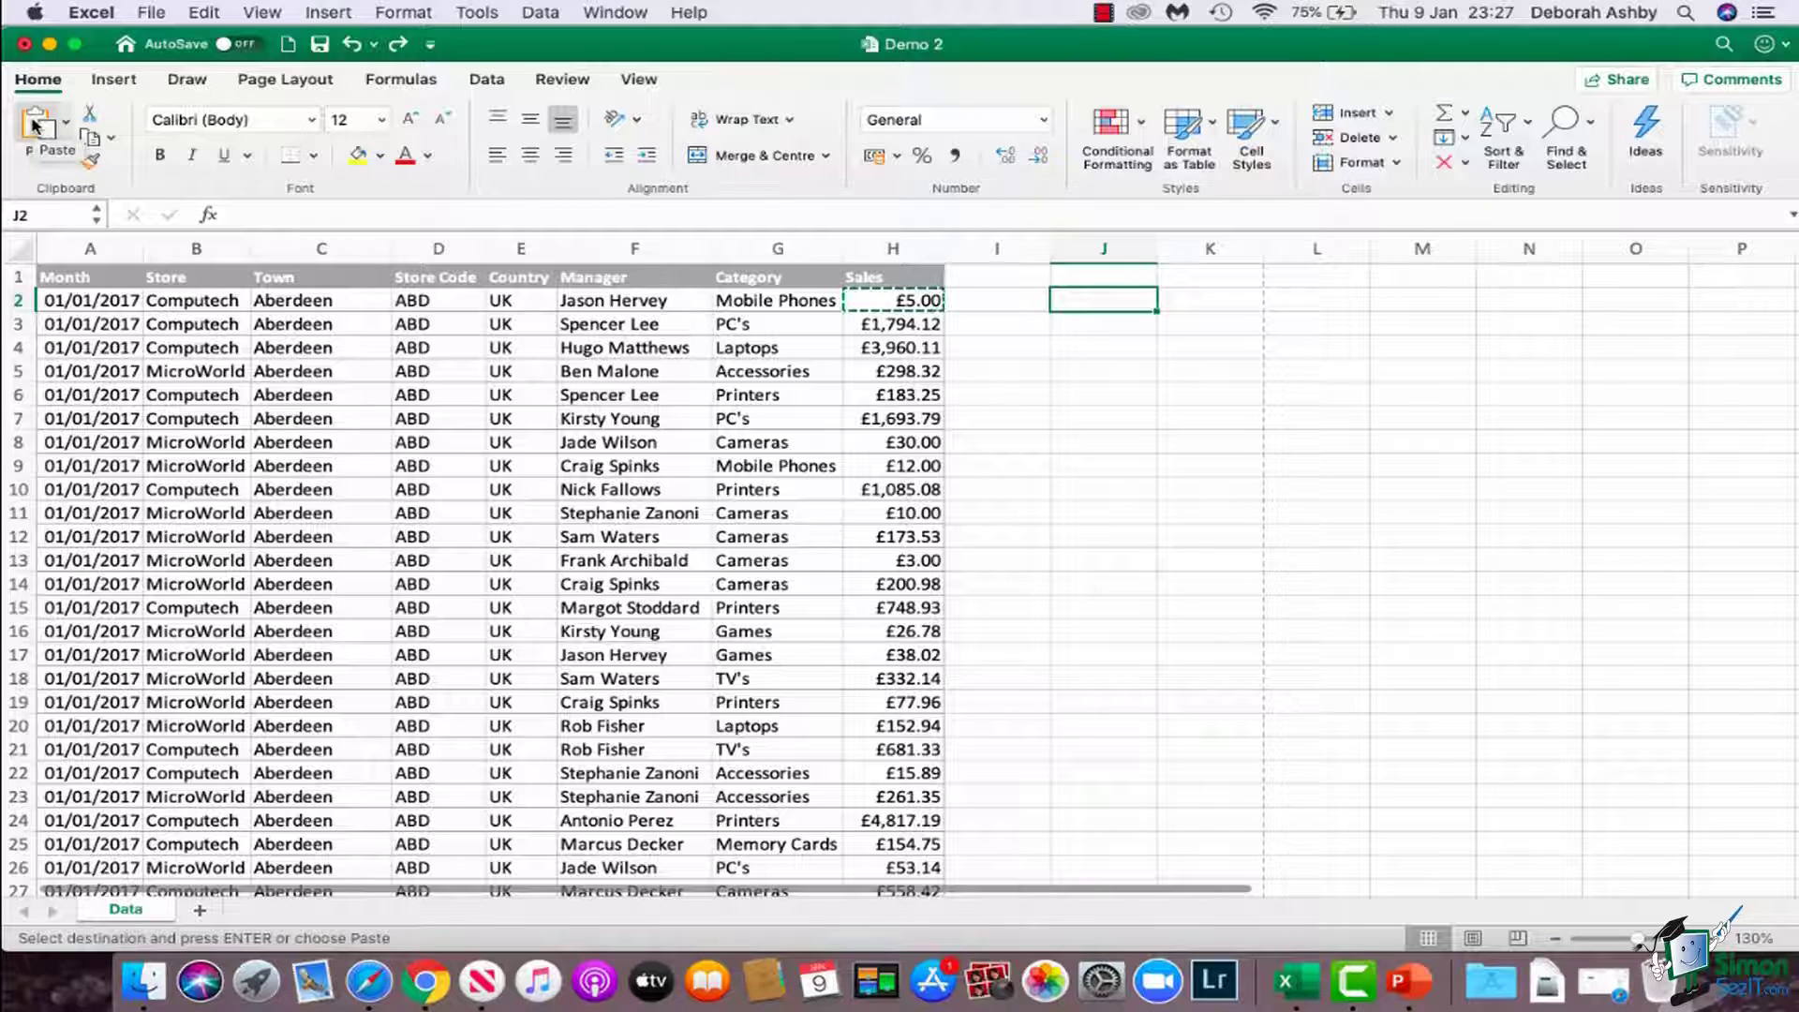
left_click(34, 124)
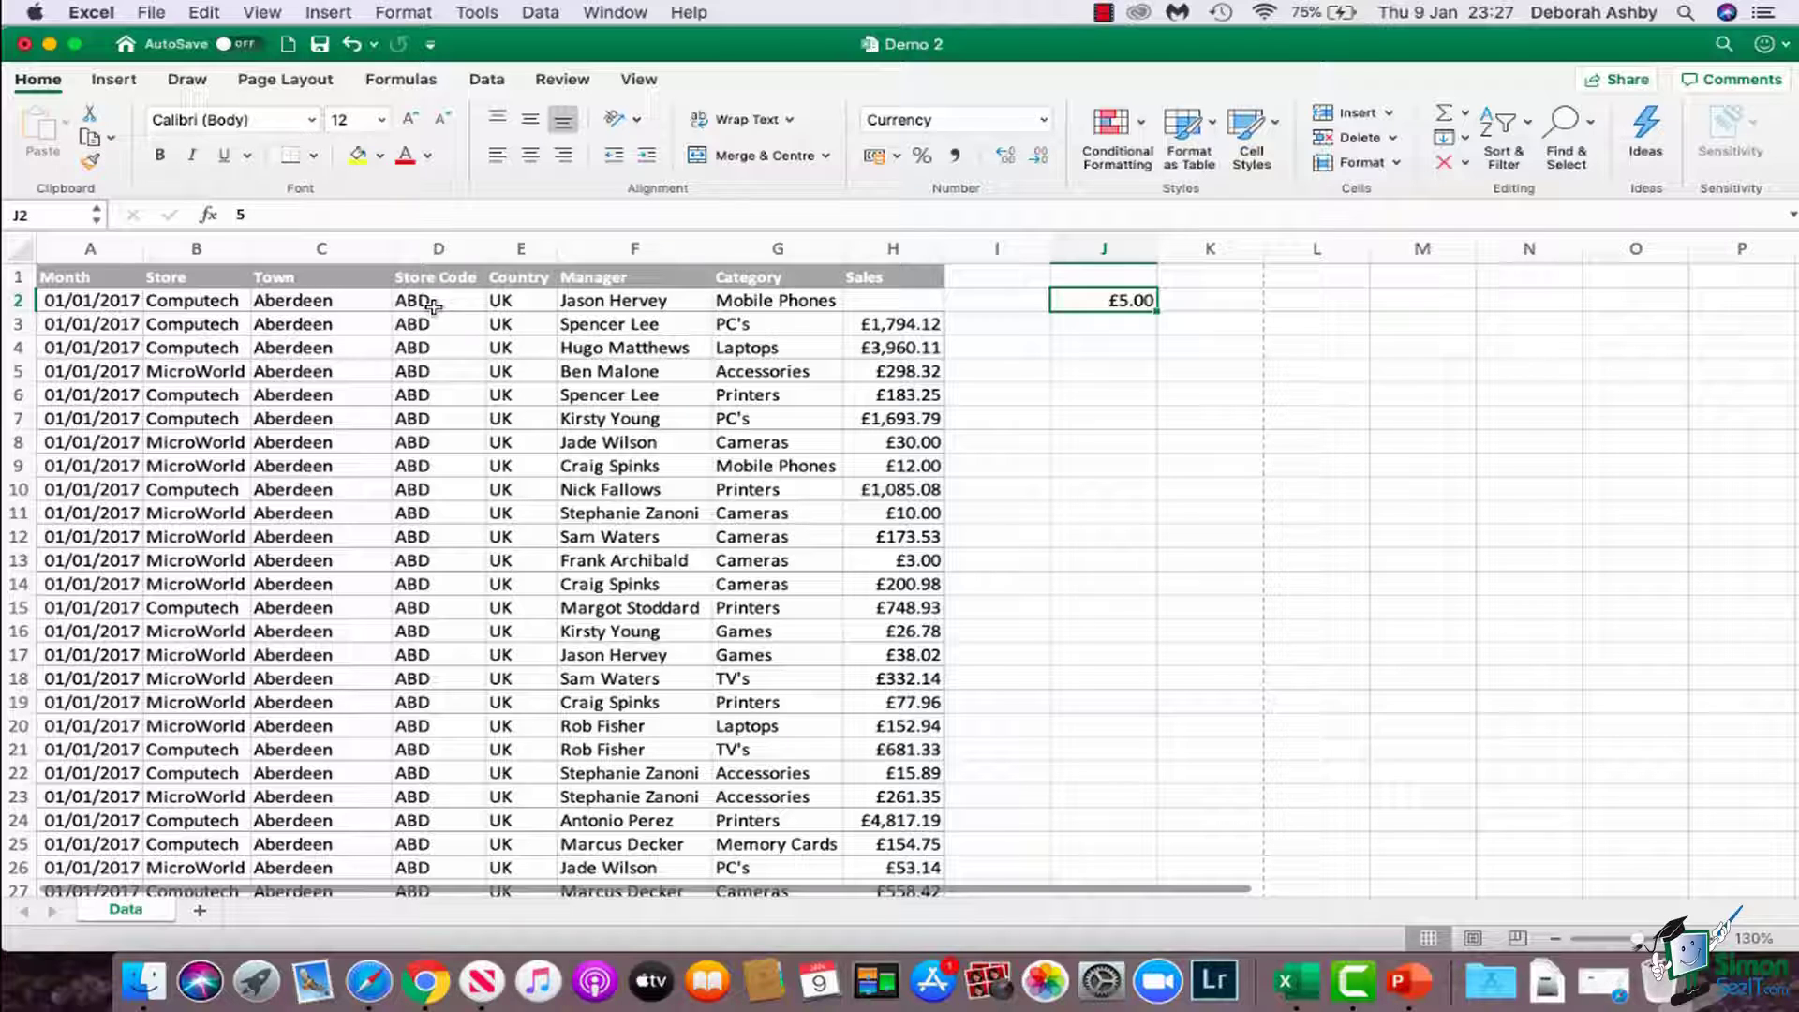
Copy £1,794.12 from H3 into J3 with Cmd+C and Cmd+V, then clear the copy border.
left_click(908, 325)
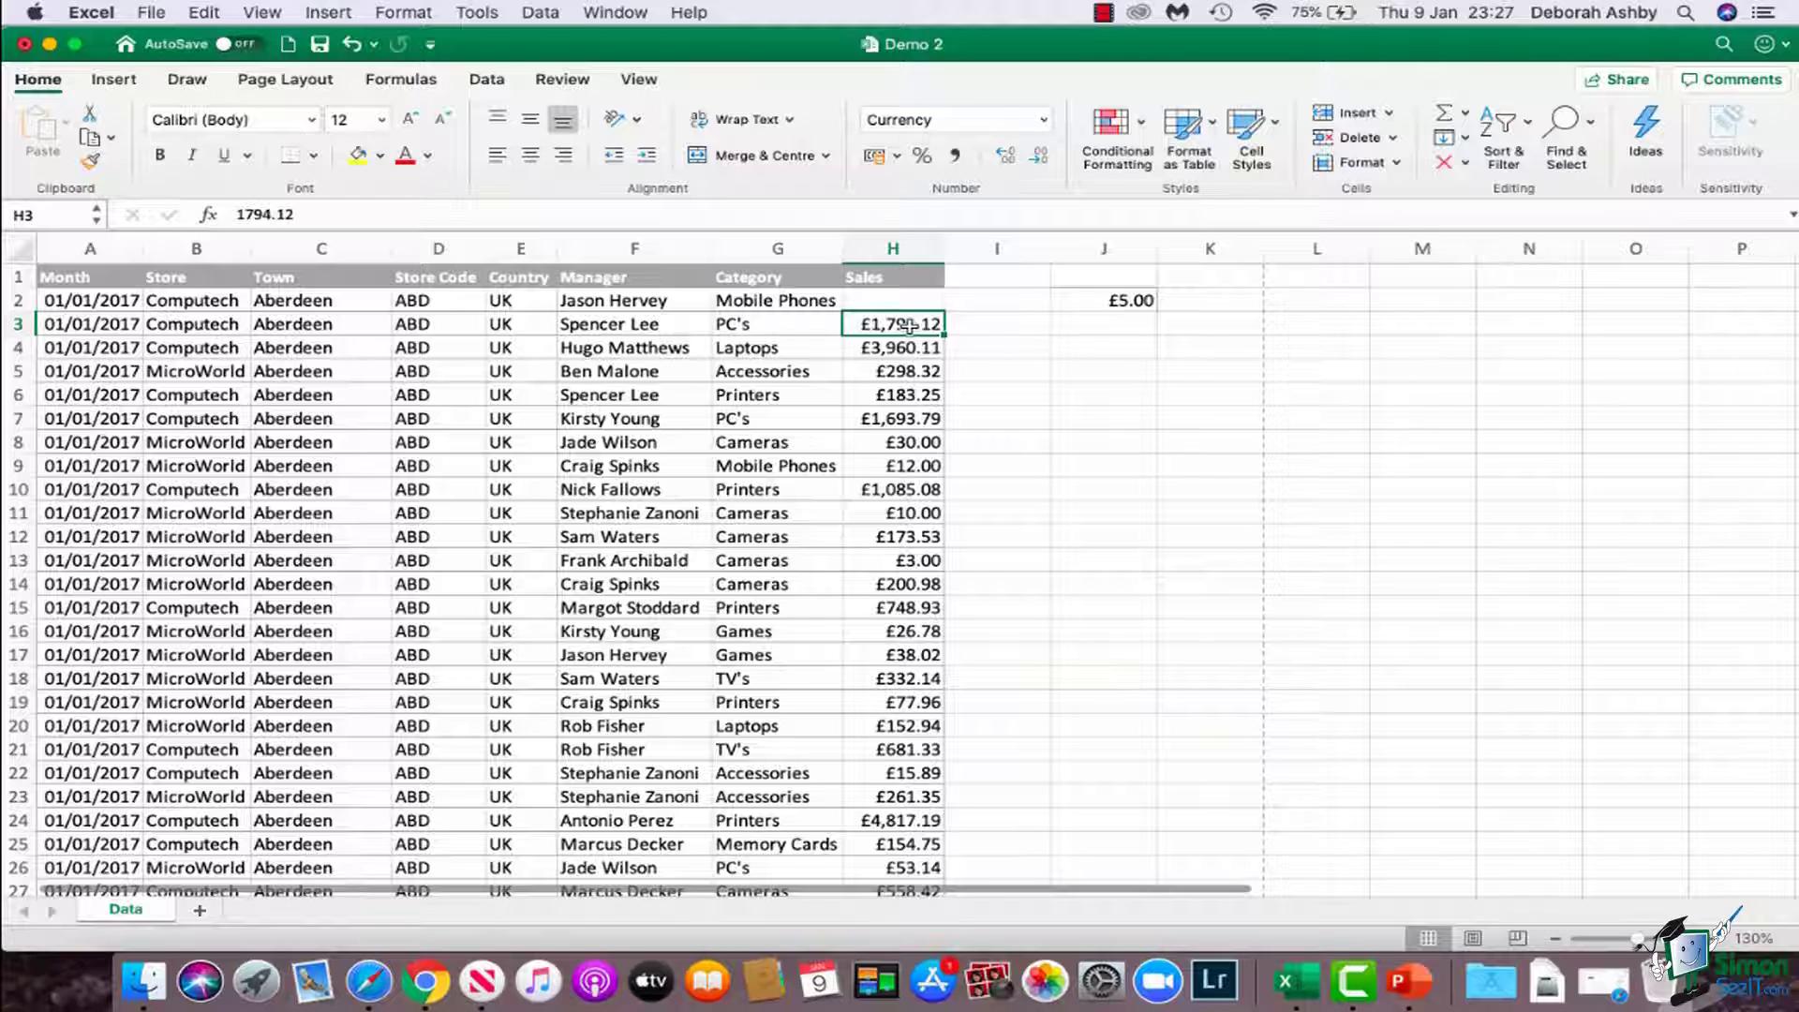
key("super+c")
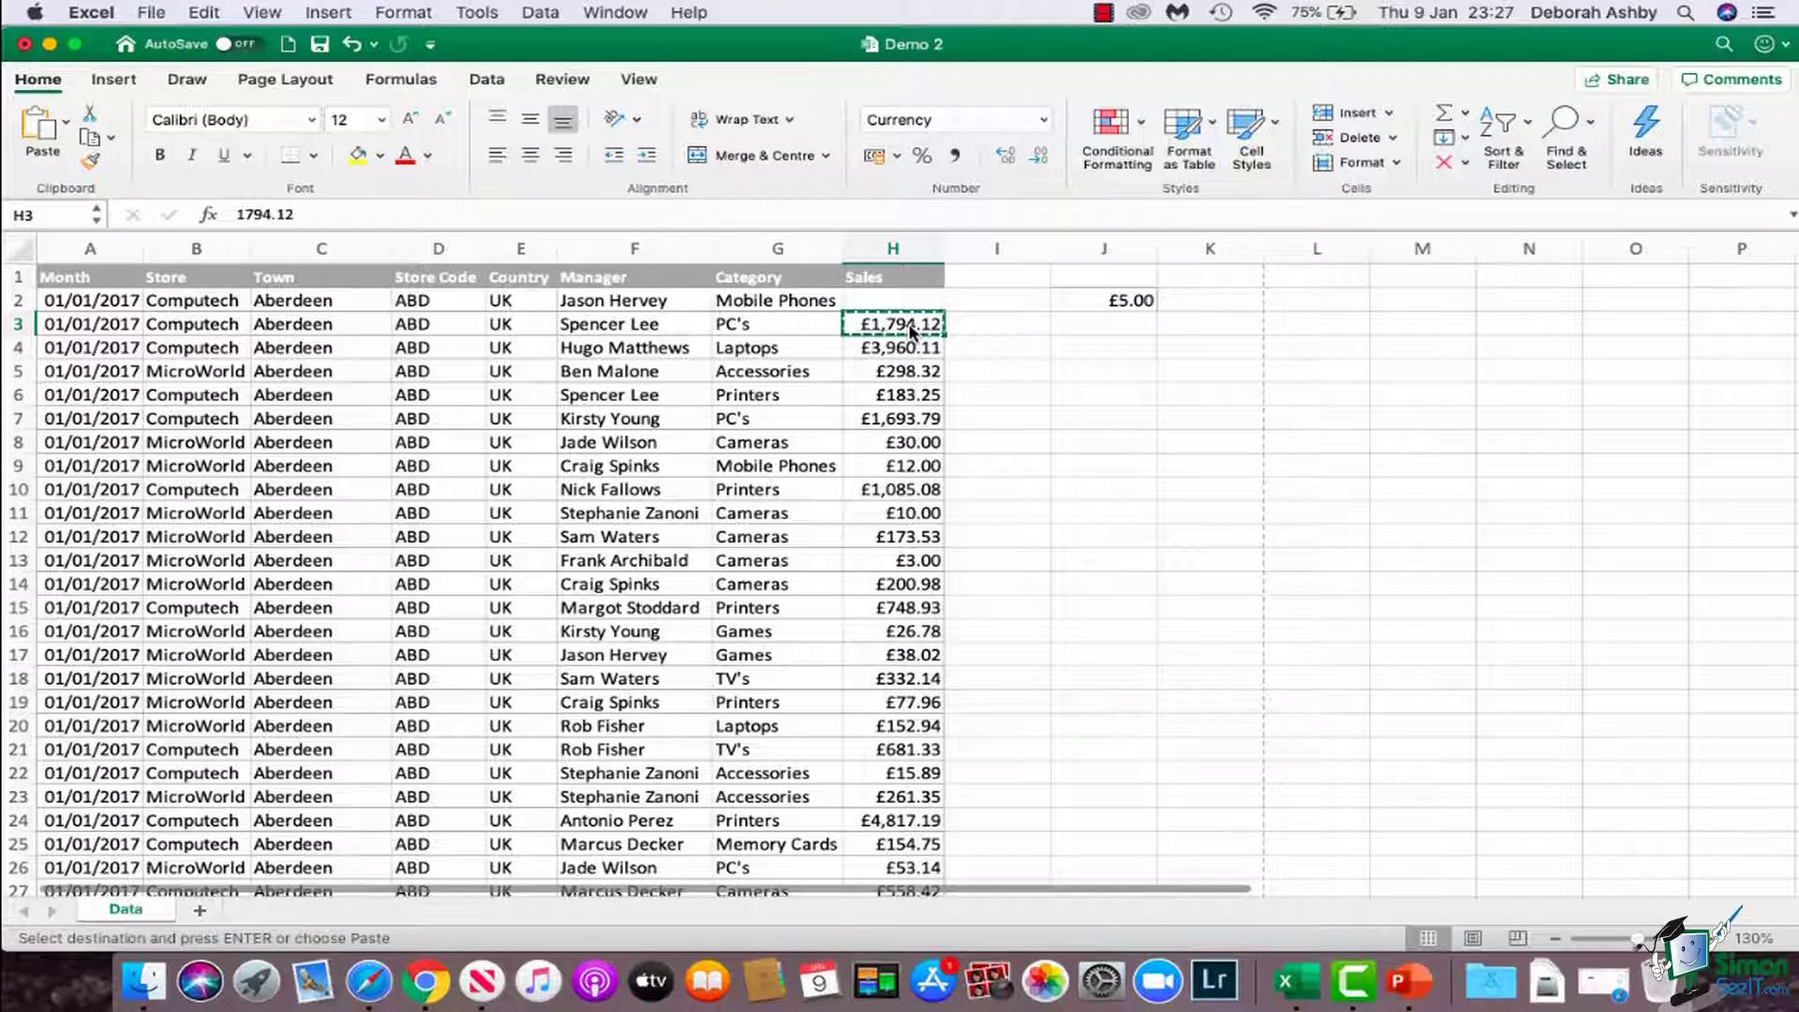
left_click(1138, 328)
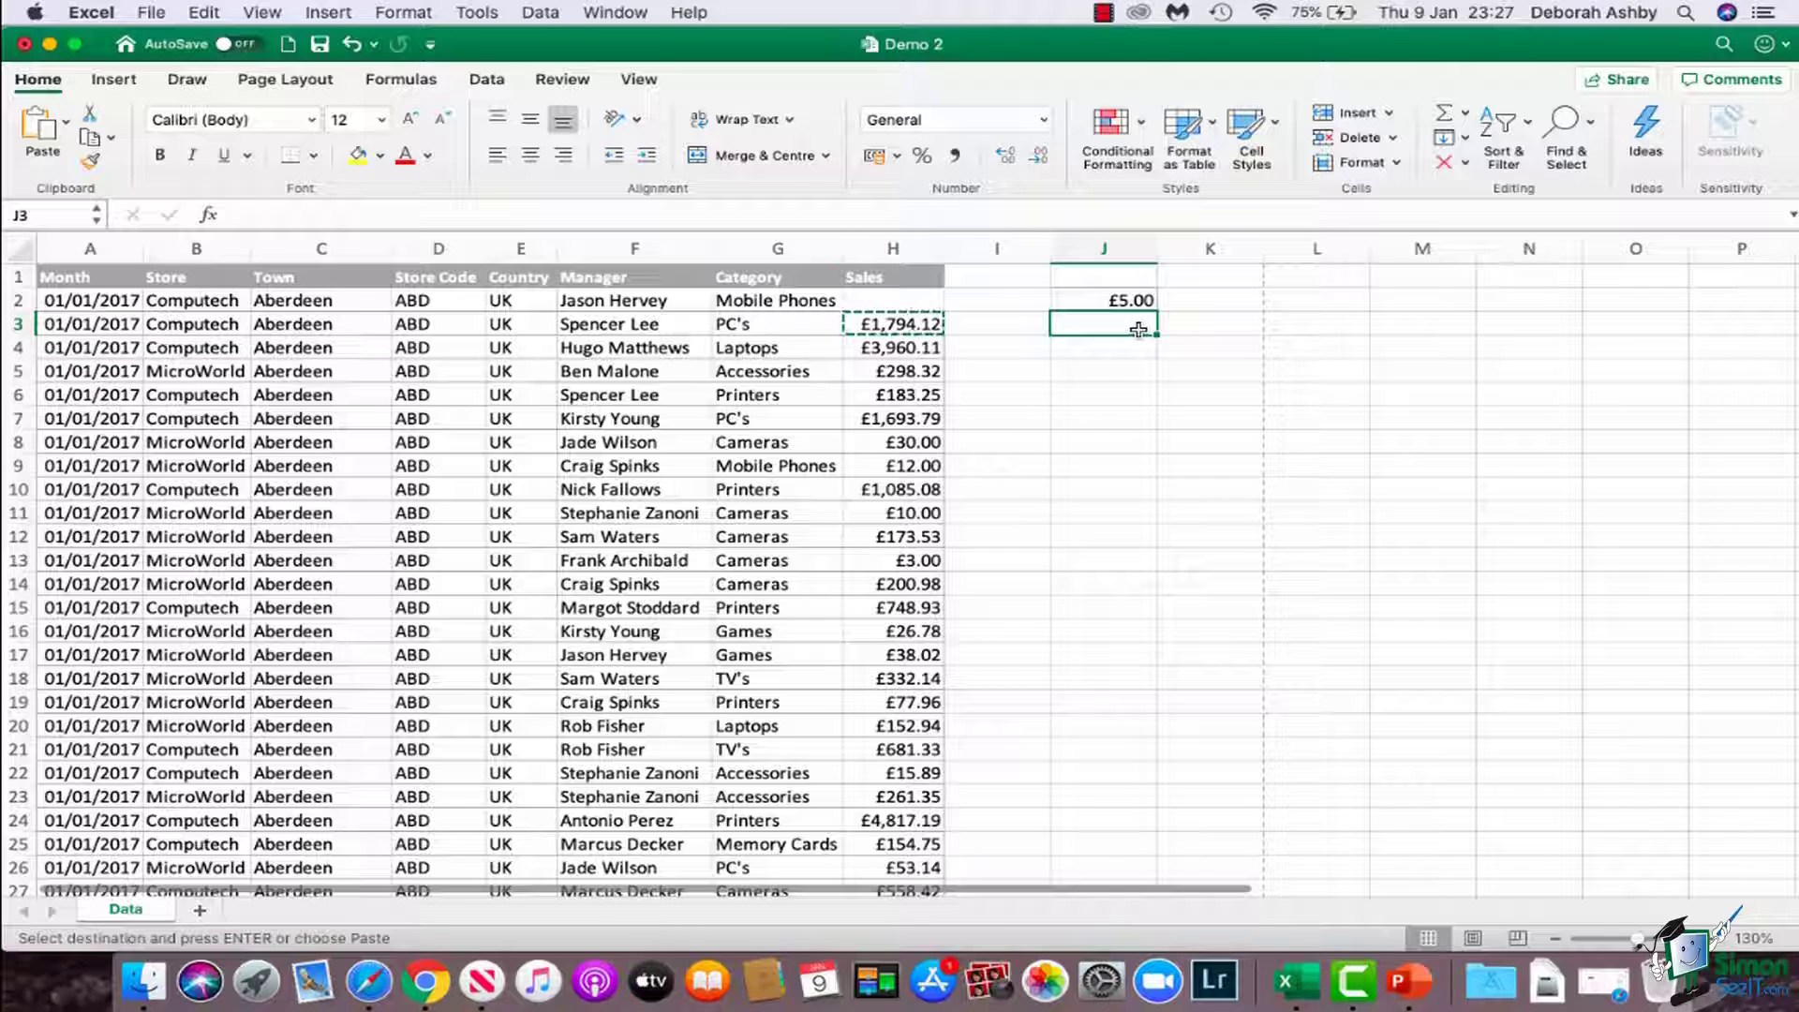
key("super+v")
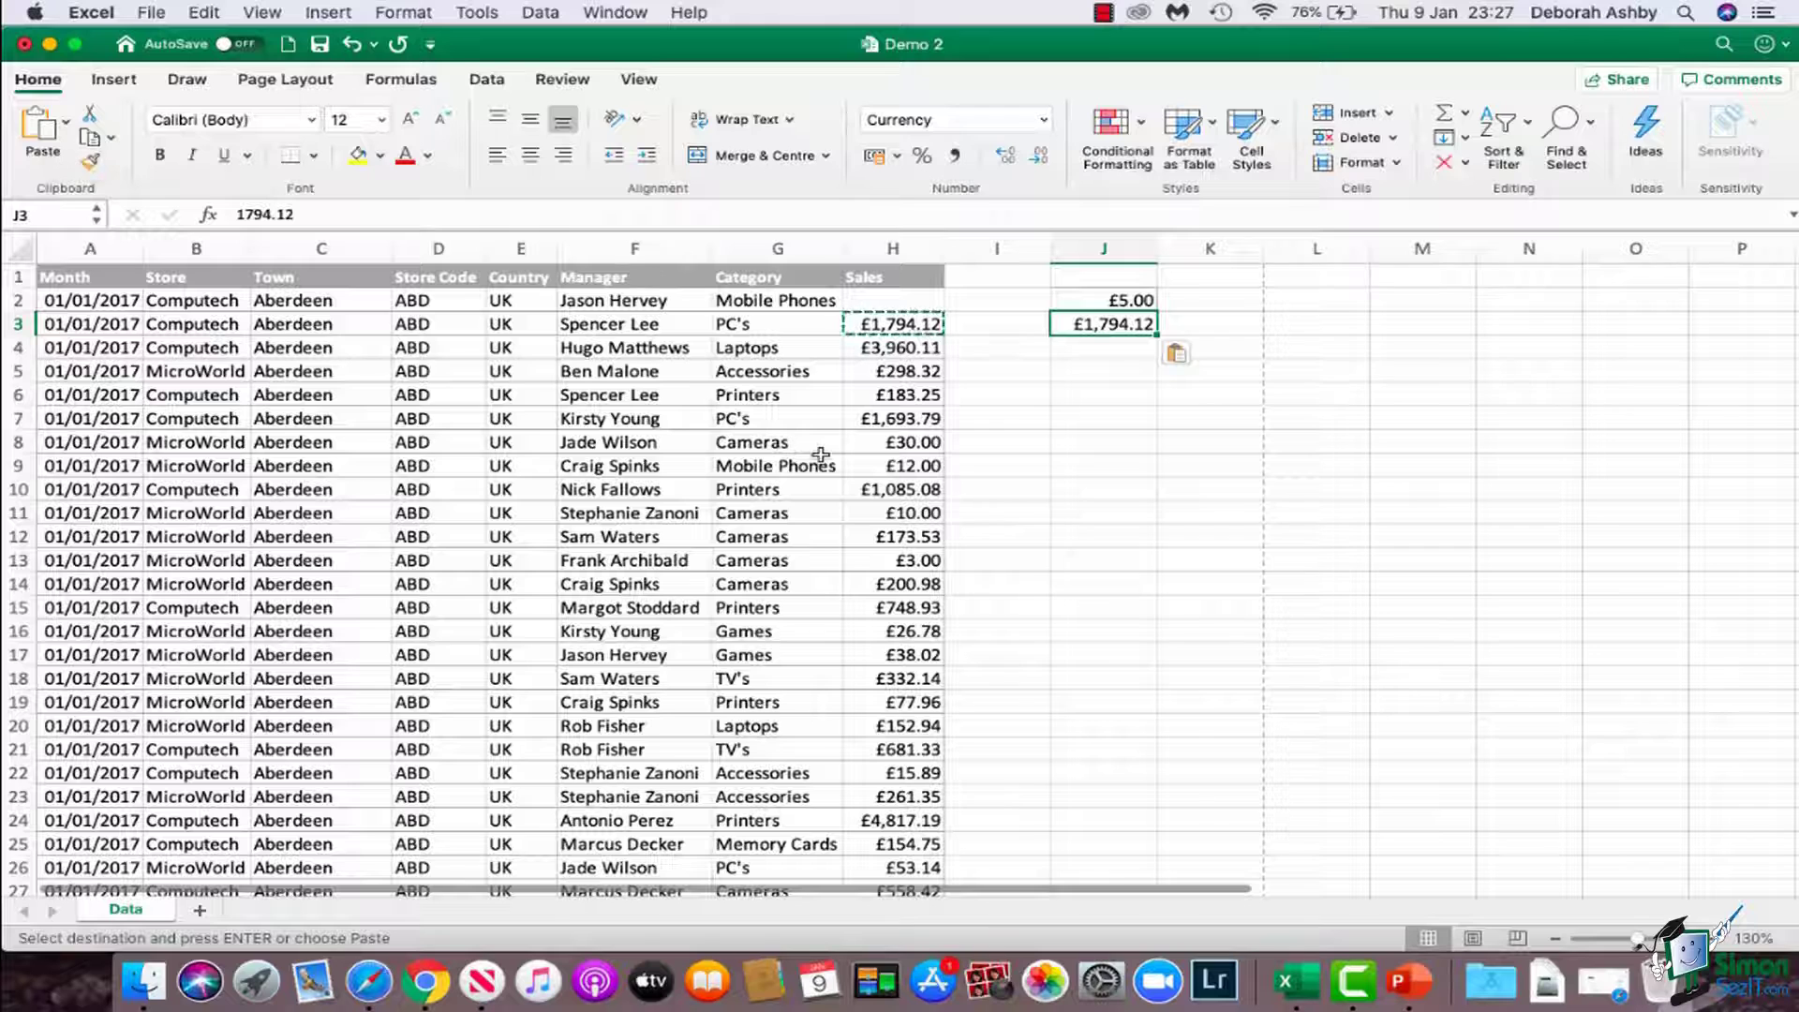
key("Escape")
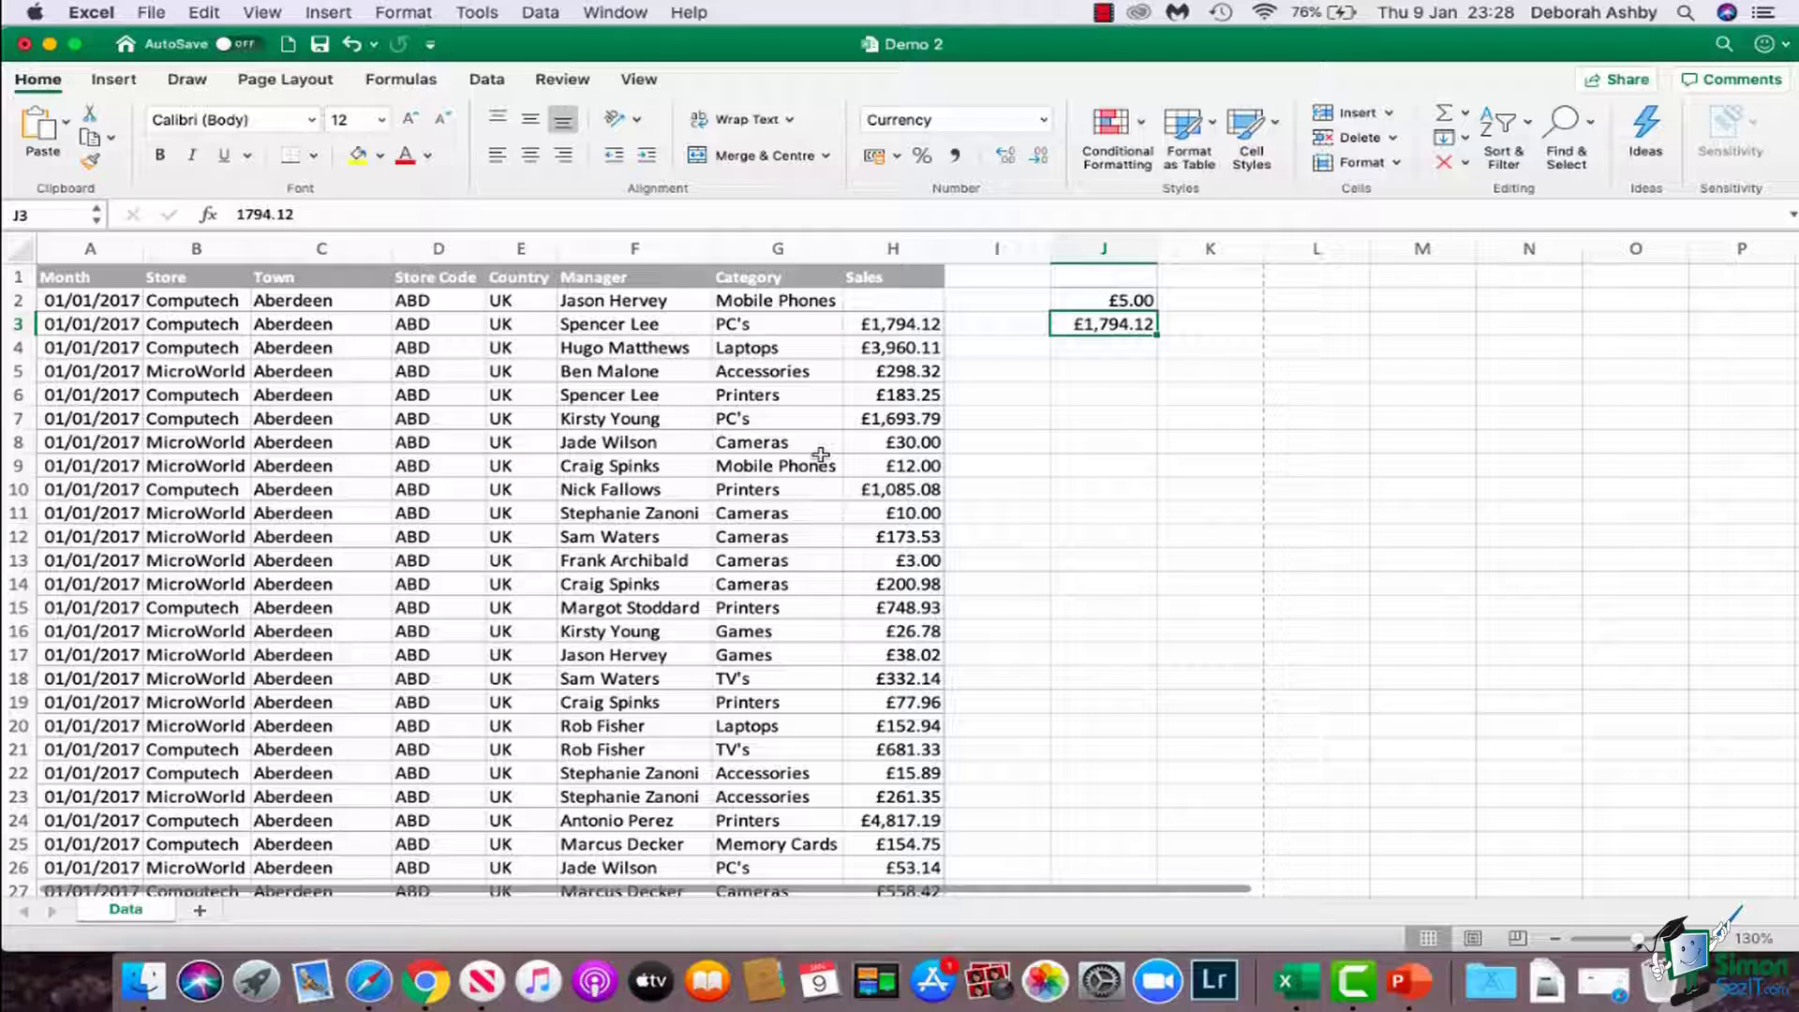
Copy the £298.32 sale in H5 and select J5 as the paste target.
left_click(895, 374)
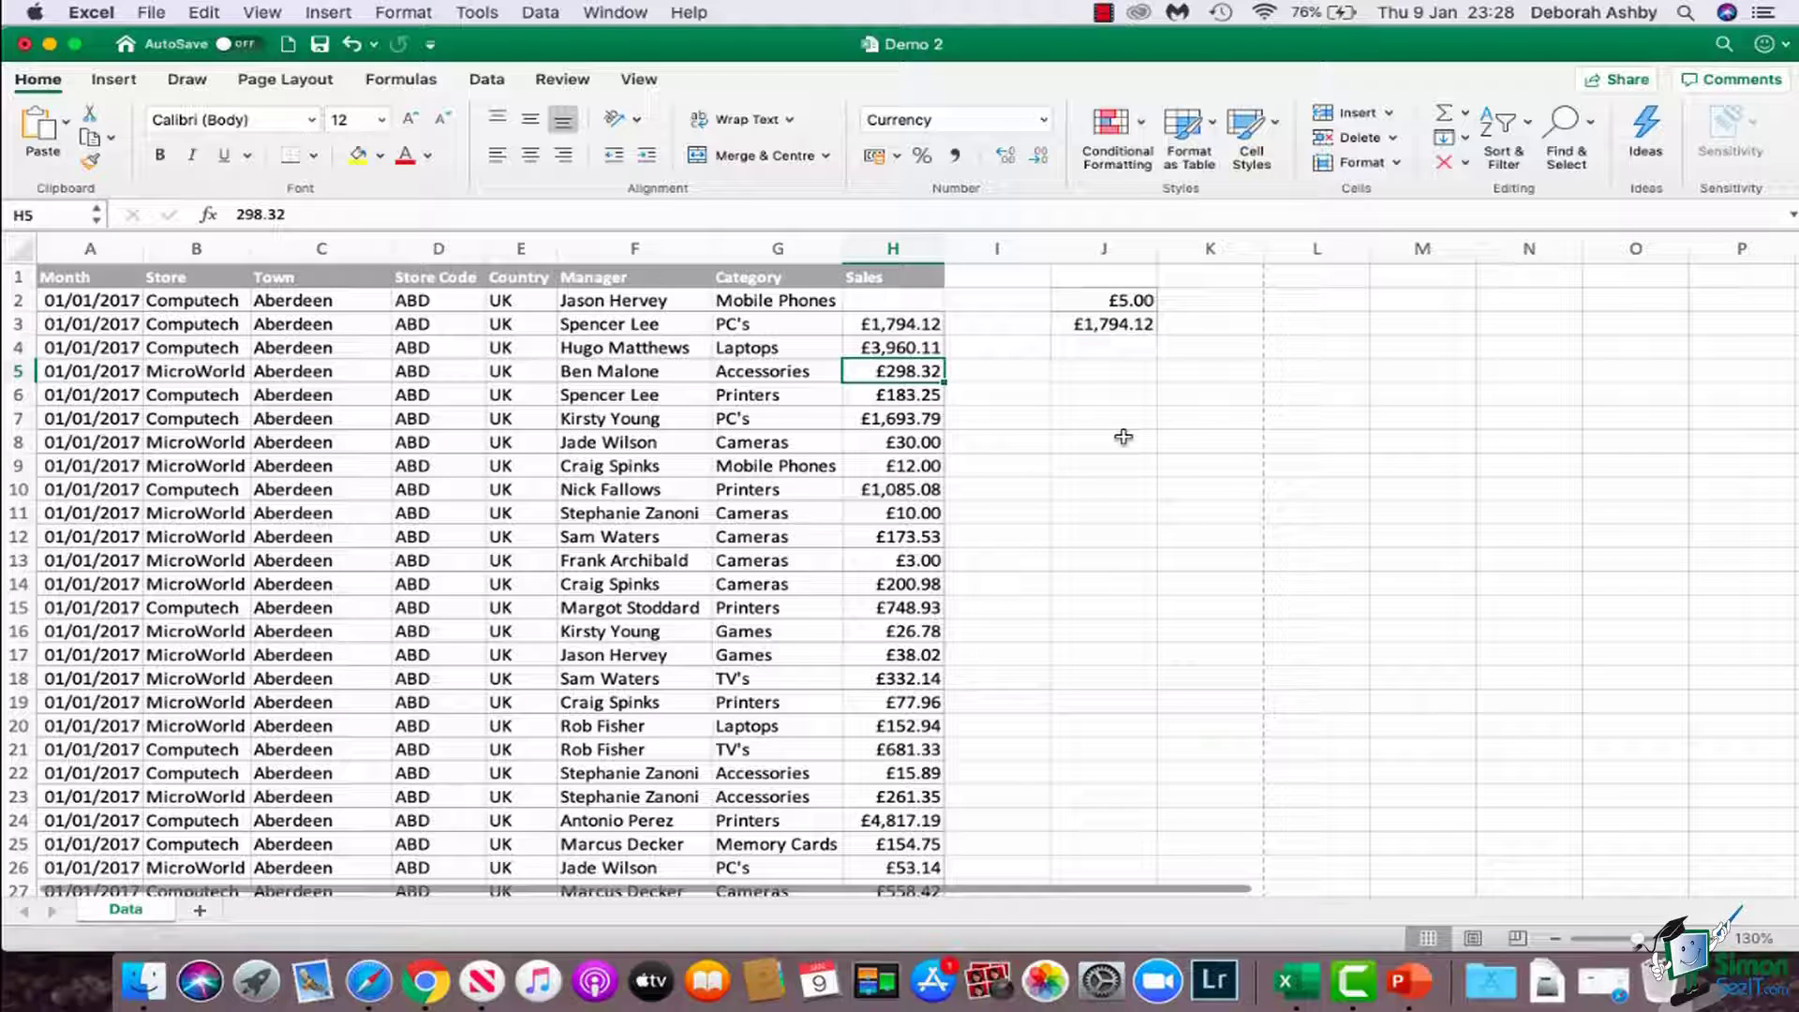
key("super+c")
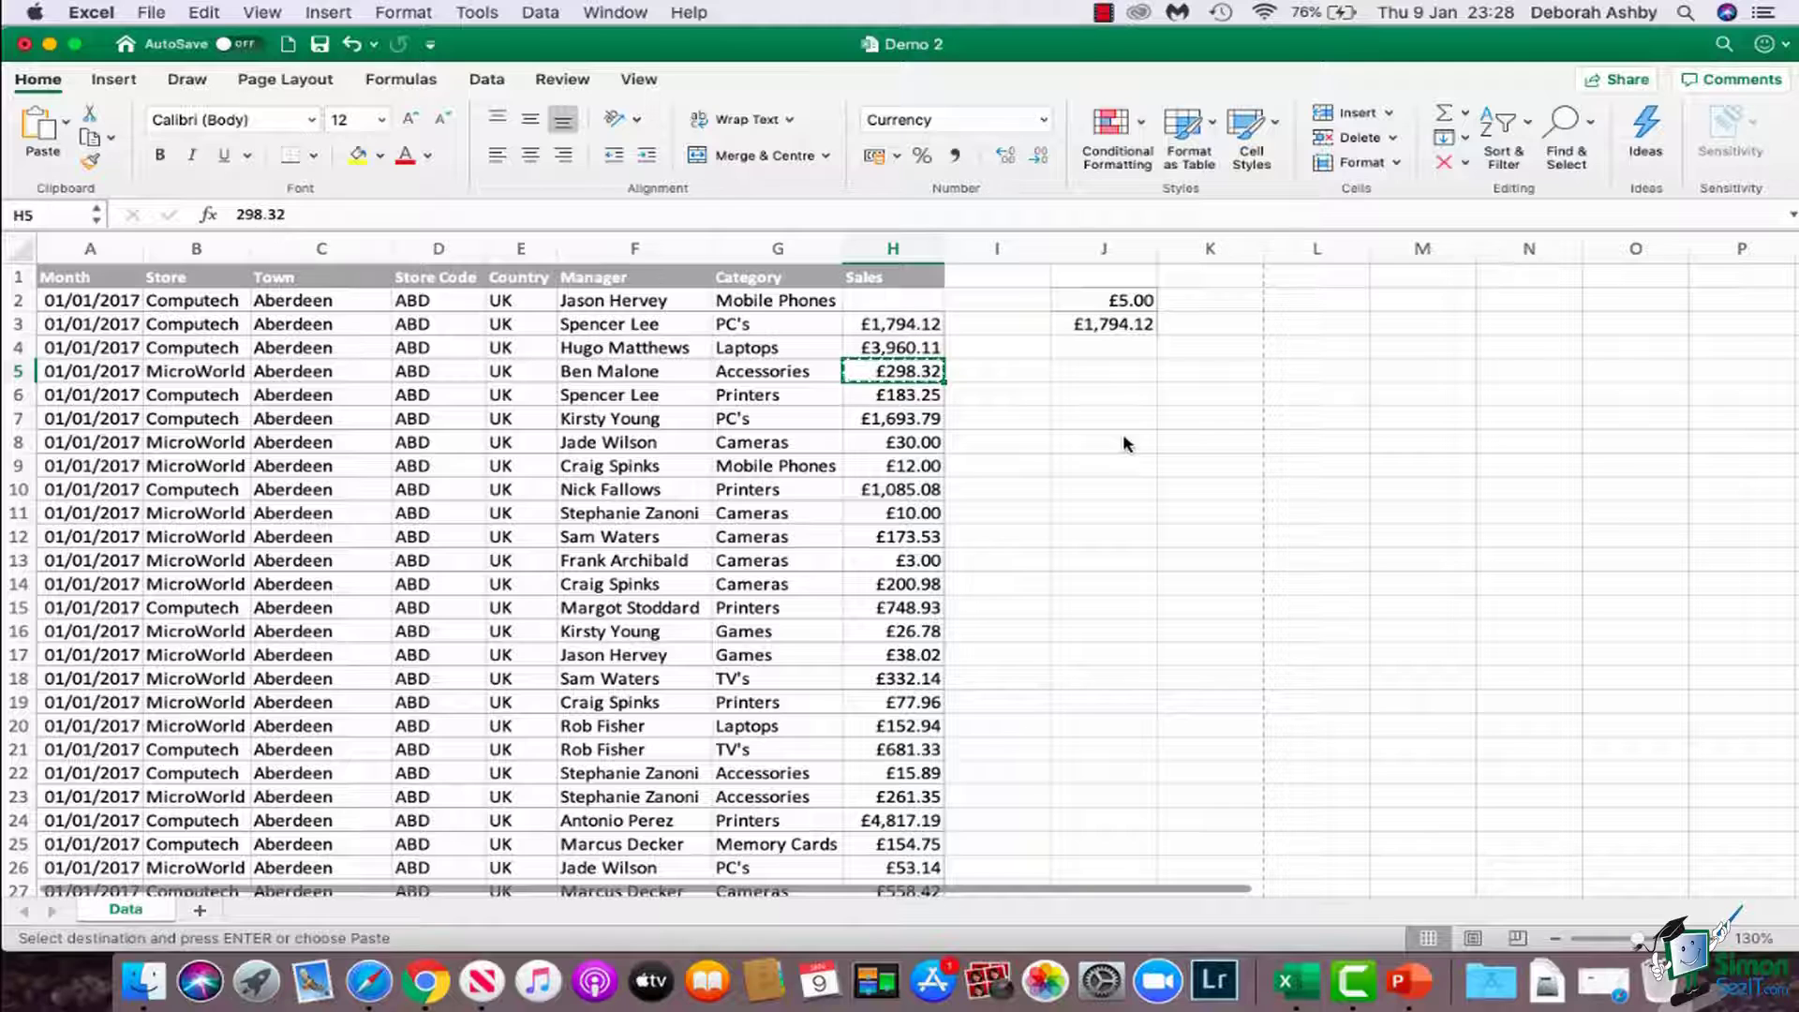
left_click(1124, 376)
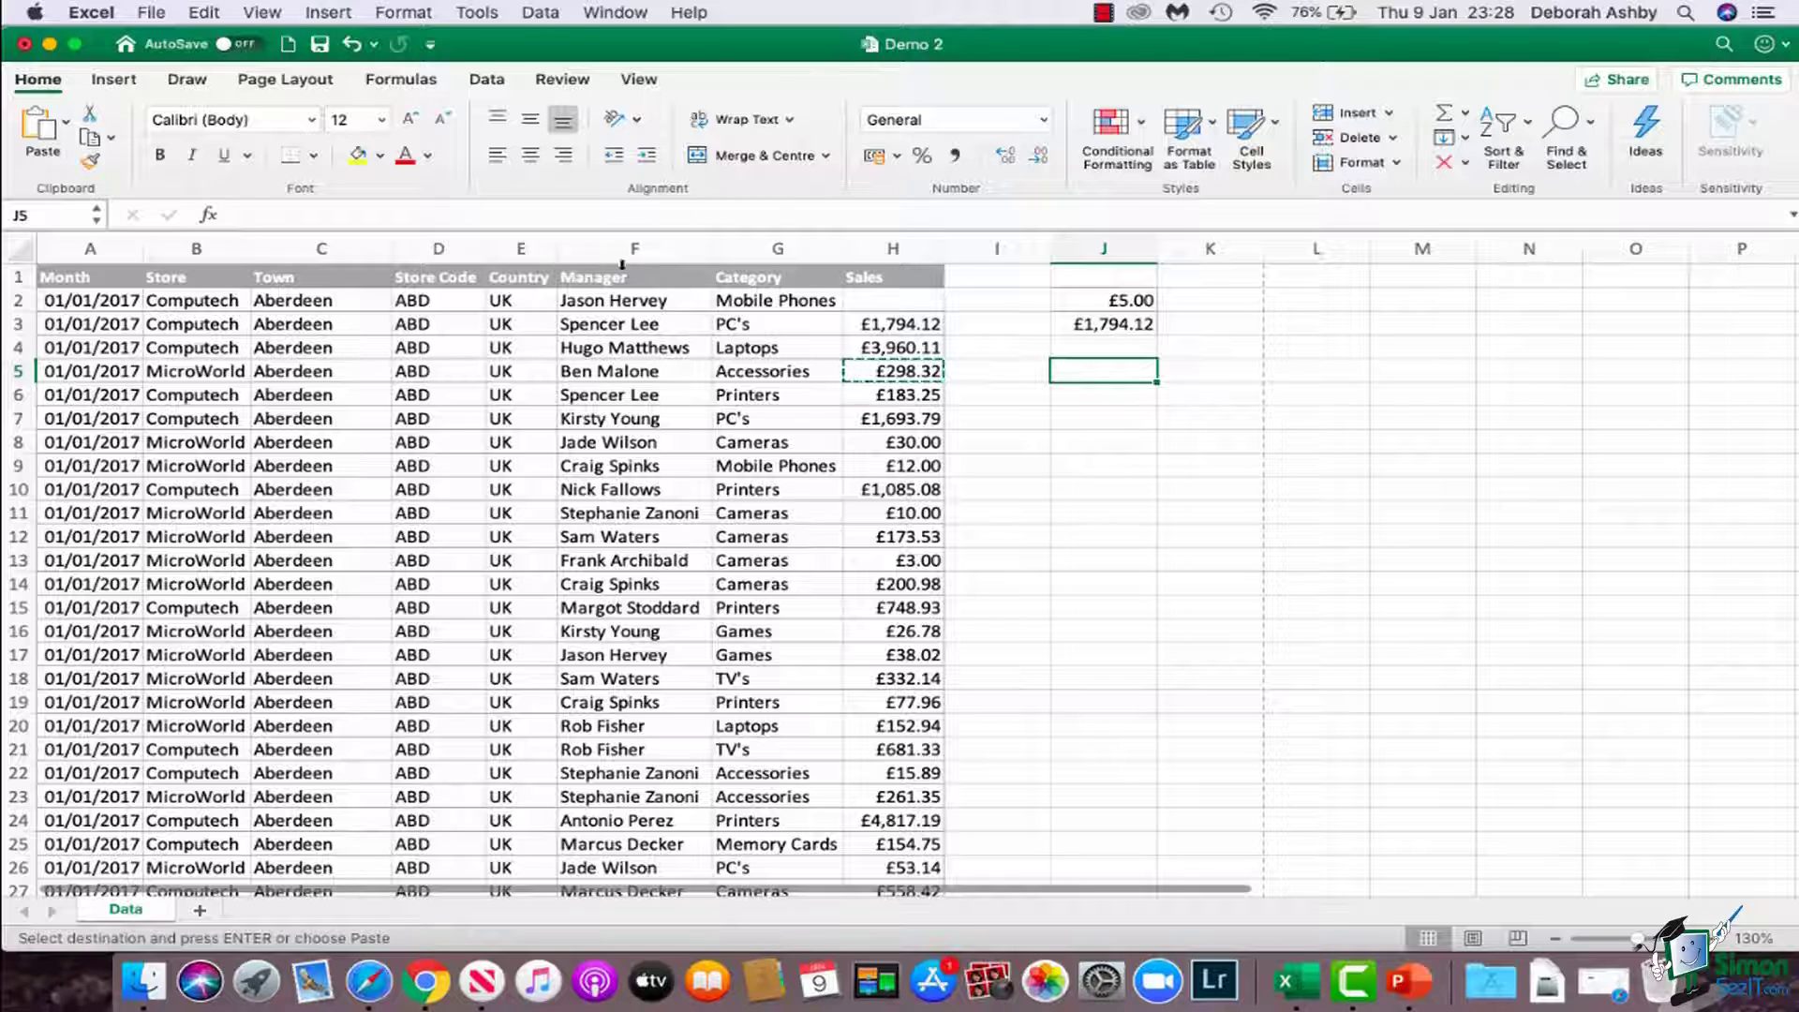
Show the Paste menu with choices such as Paste Values and Formatting.
left_click(68, 132)
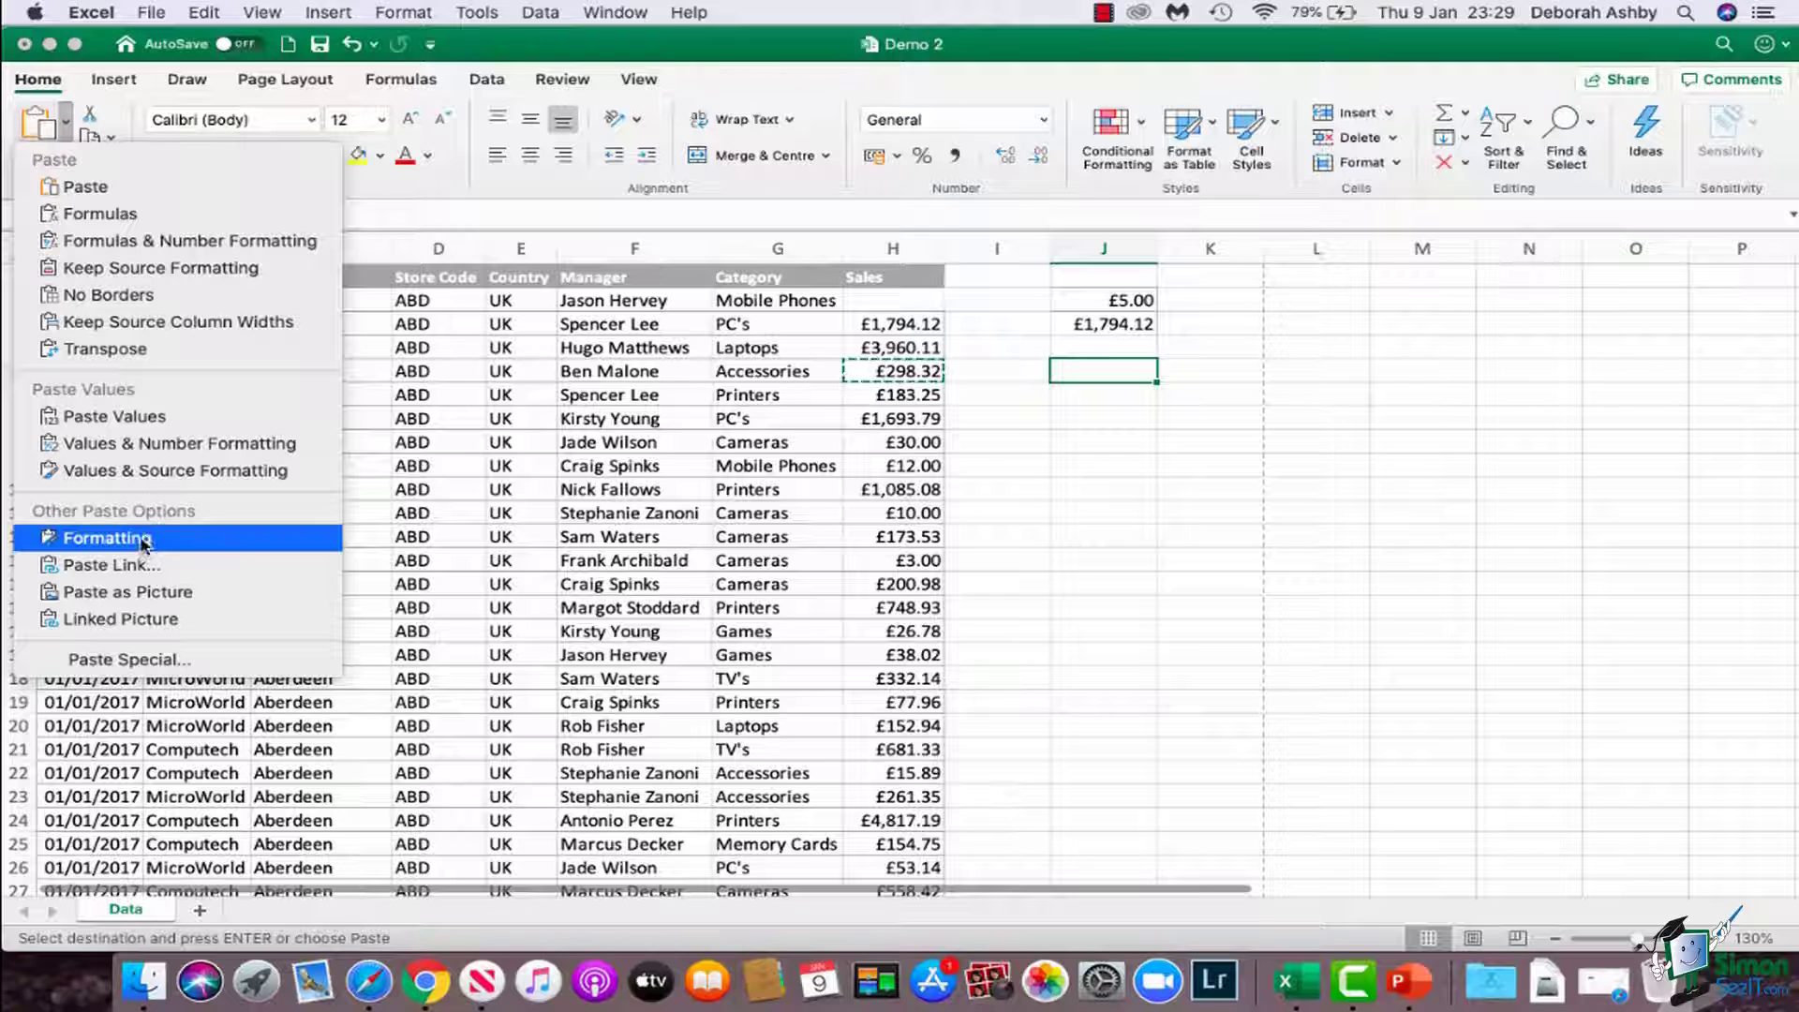
Cancel the Paste Special dialog and the pending H5 copy, leaving J5 empty.
left_click(128, 661)
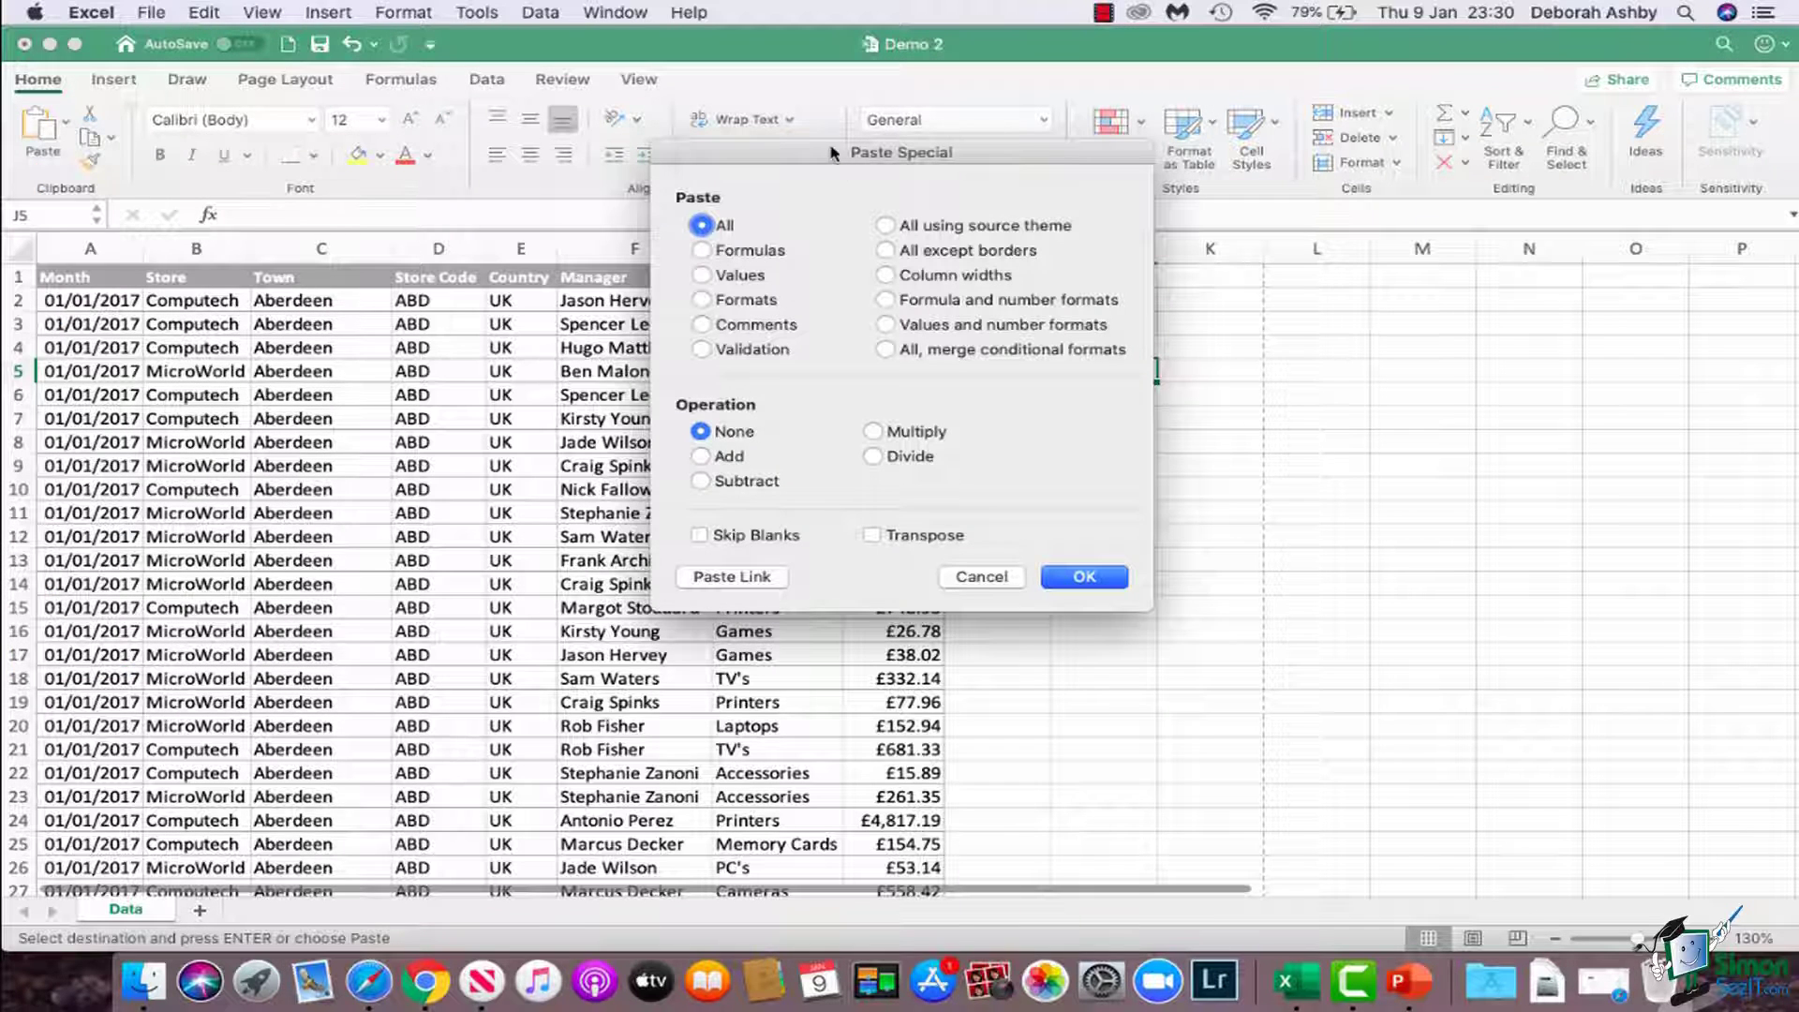
left_click_drag(837, 153, 476, 215)
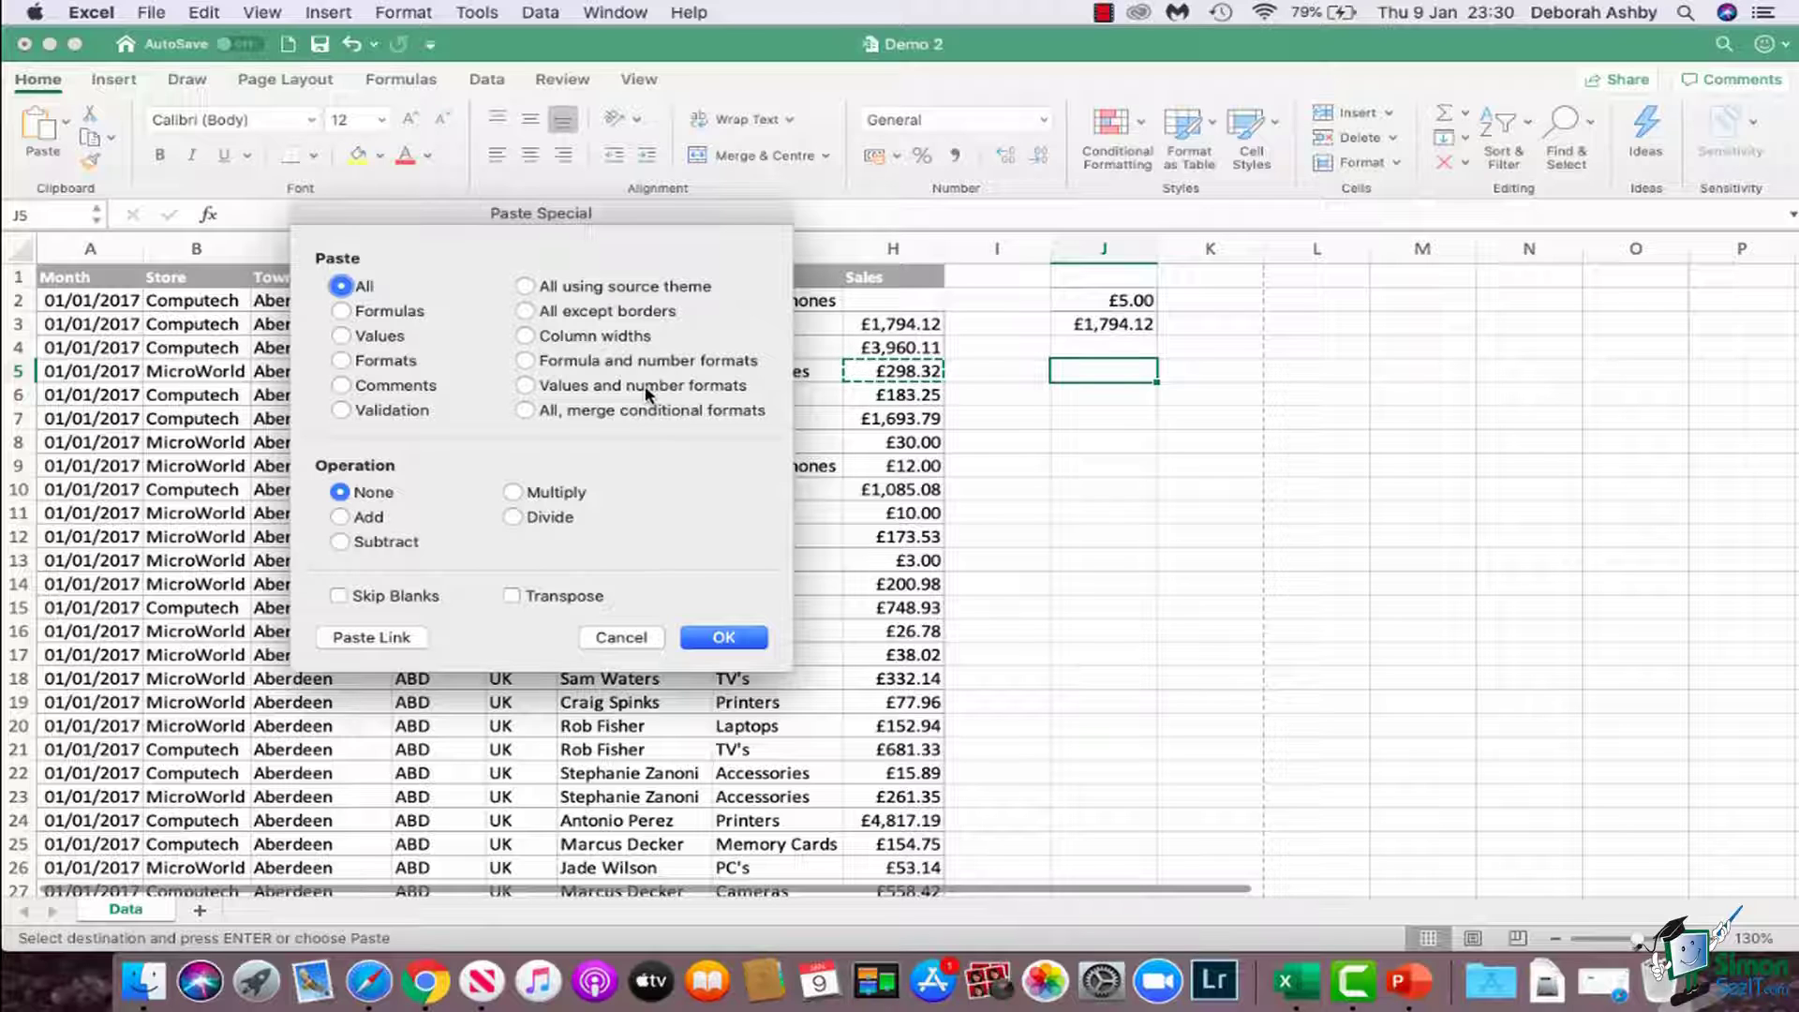
left_click(634, 636)
key("Escape")
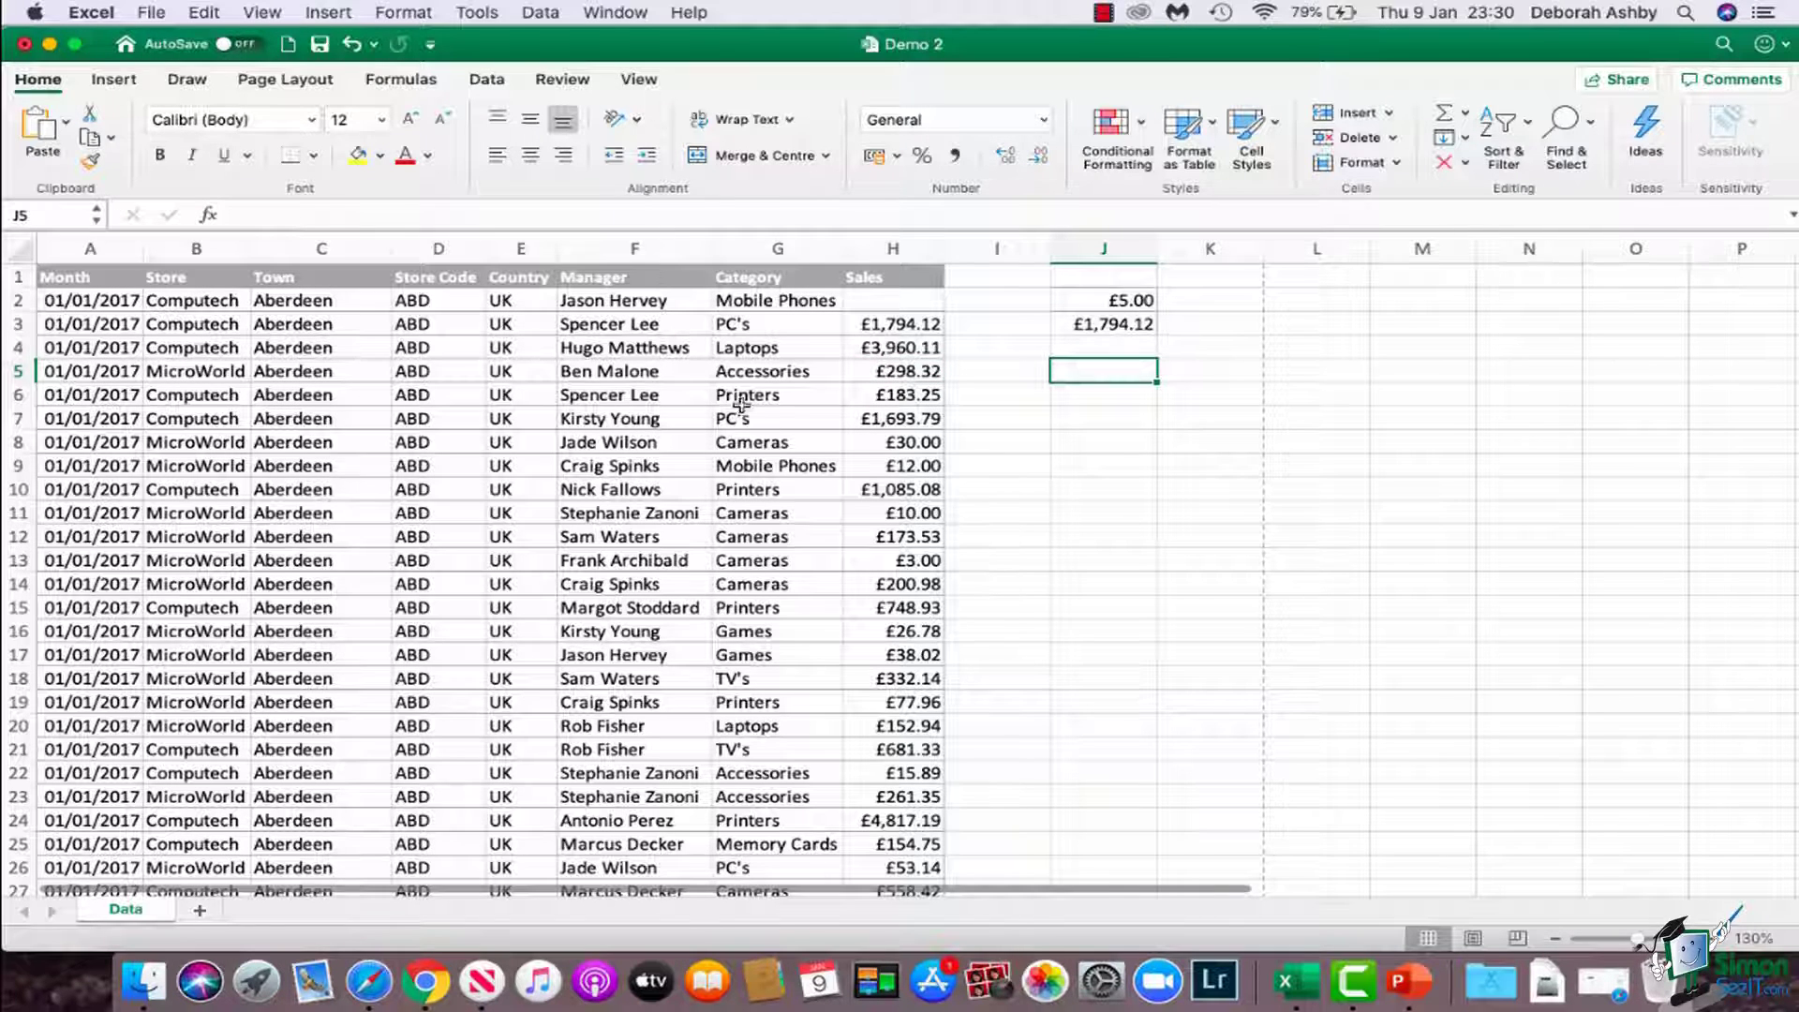
Paste the Category header and six categories (Mobile Phones to PC's) from G1:G7 into J6:J12.
left_click(769, 280)
left_click_drag(770, 290, 764, 418)
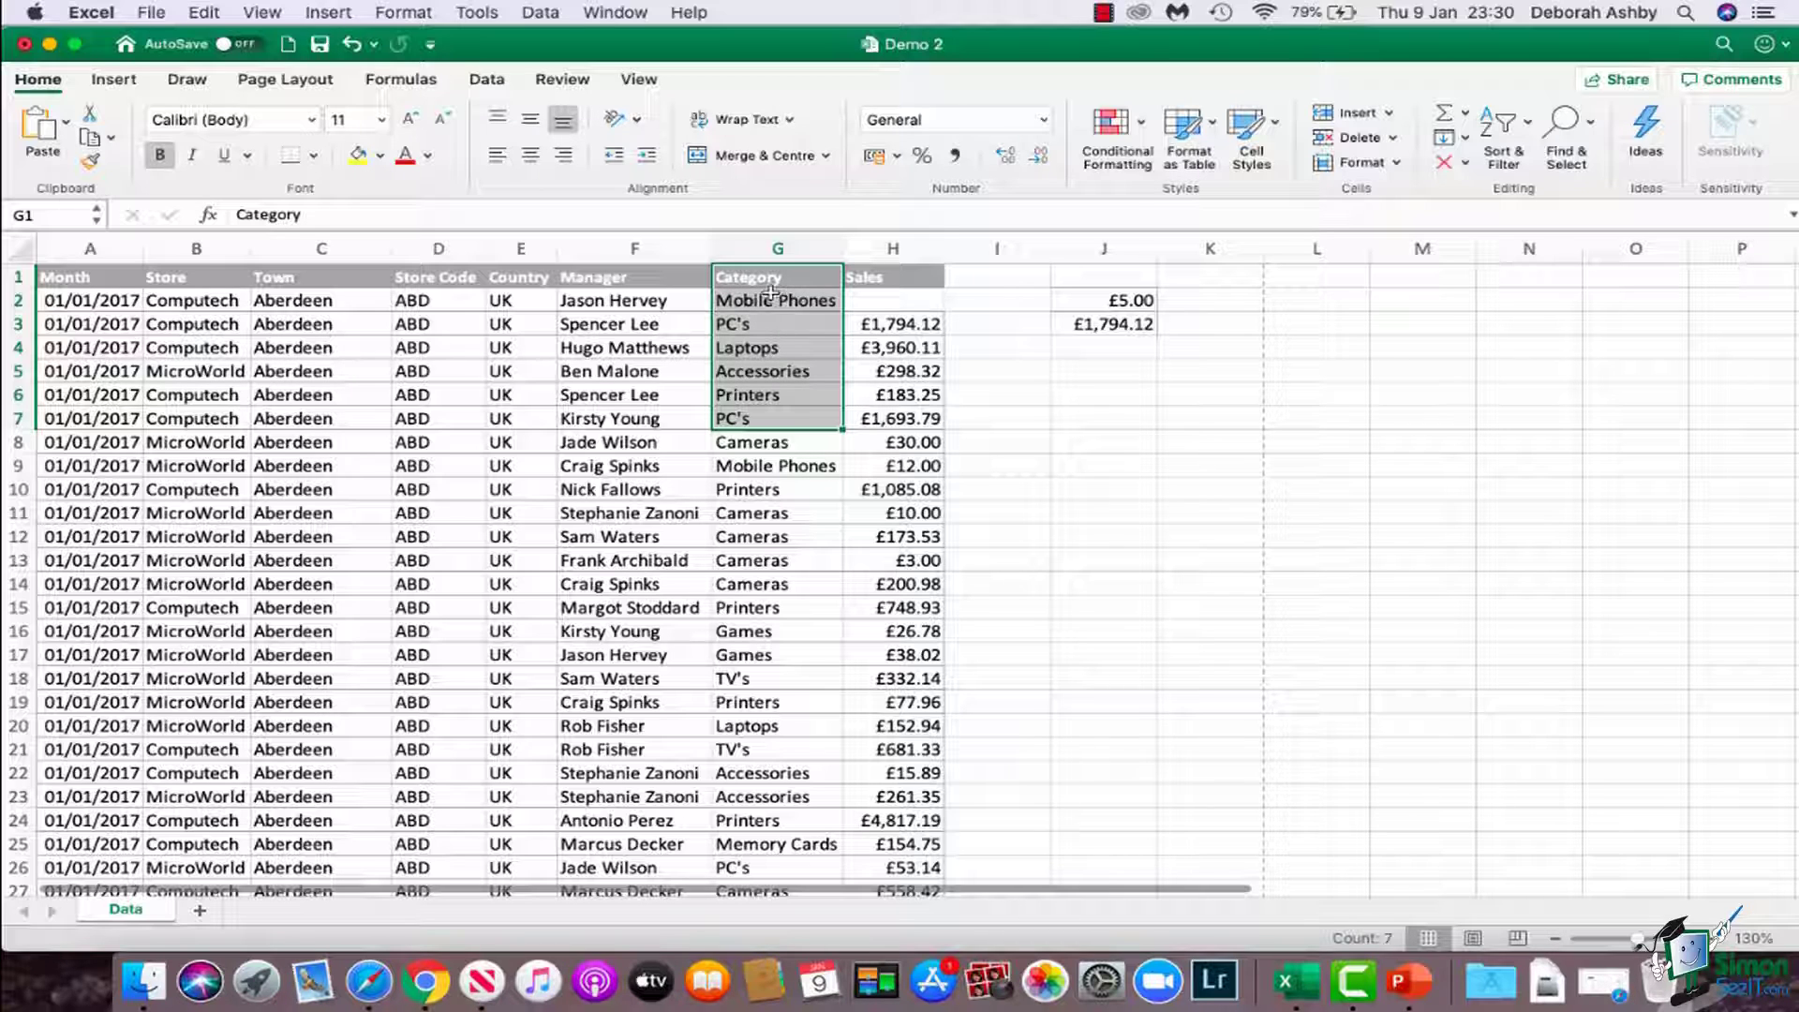
key("super+c")
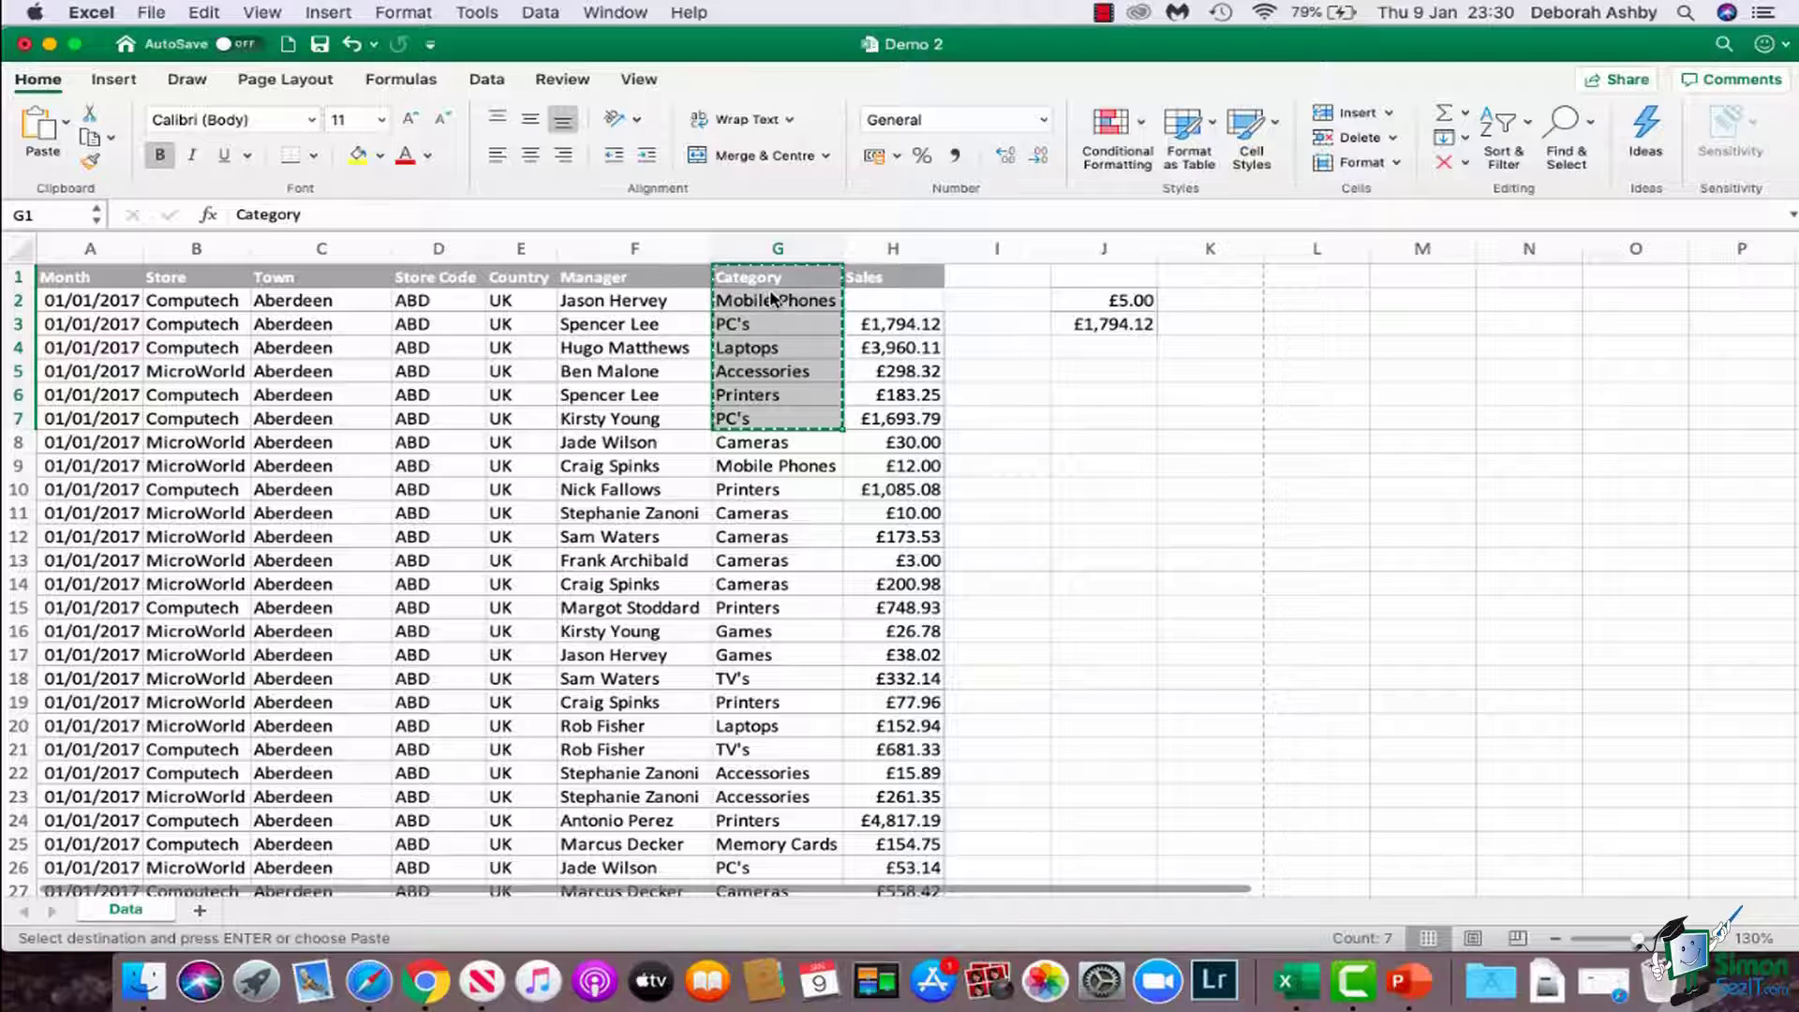
left_click(1085, 396)
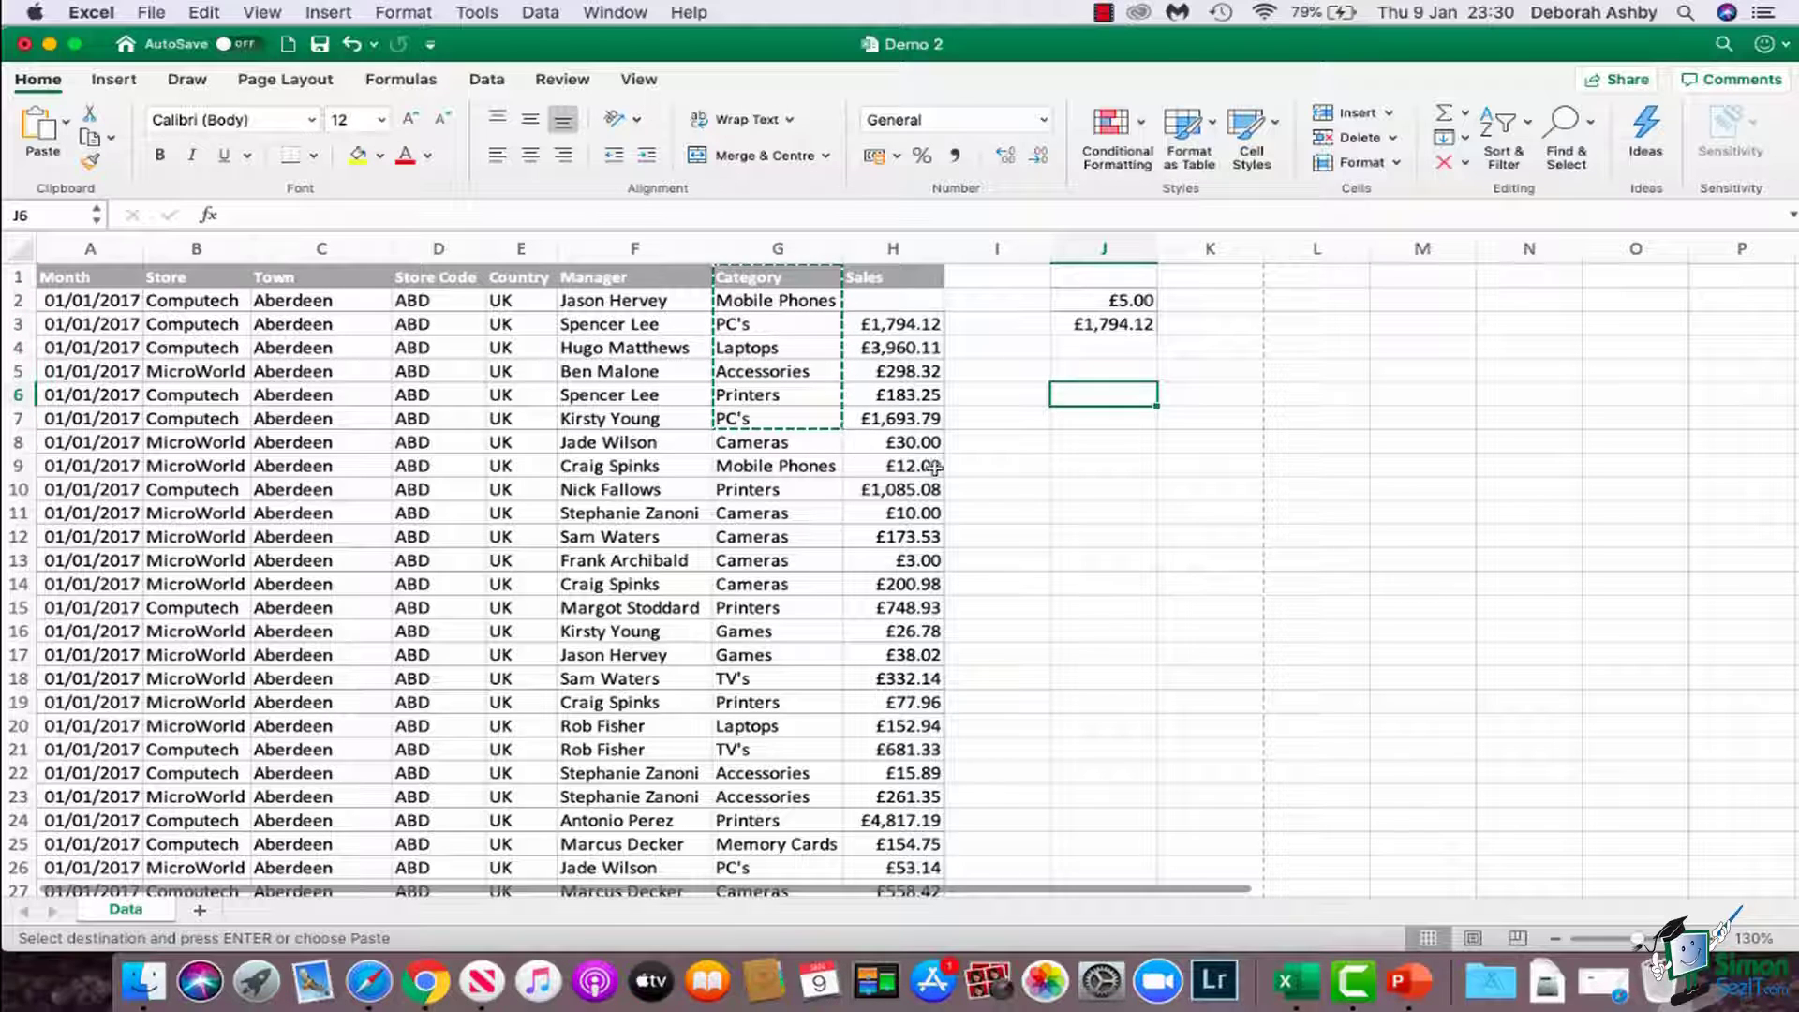
left_click(67, 127)
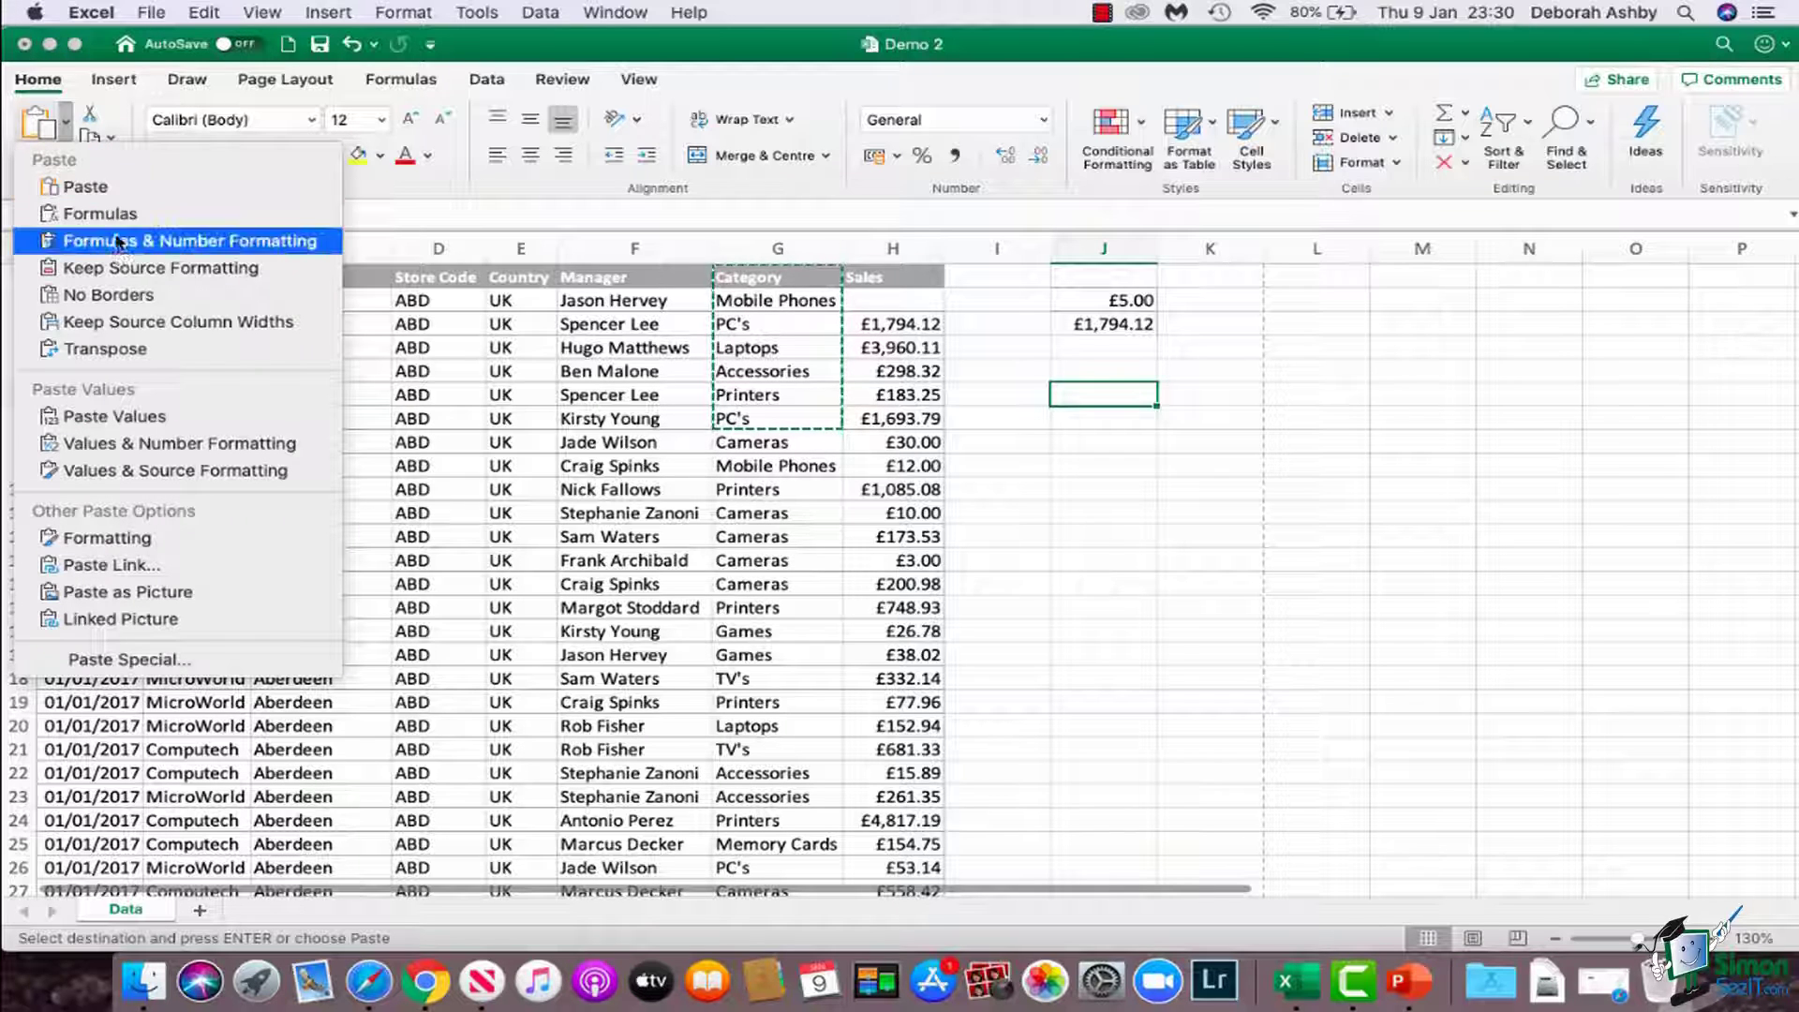
left_click(119, 269)
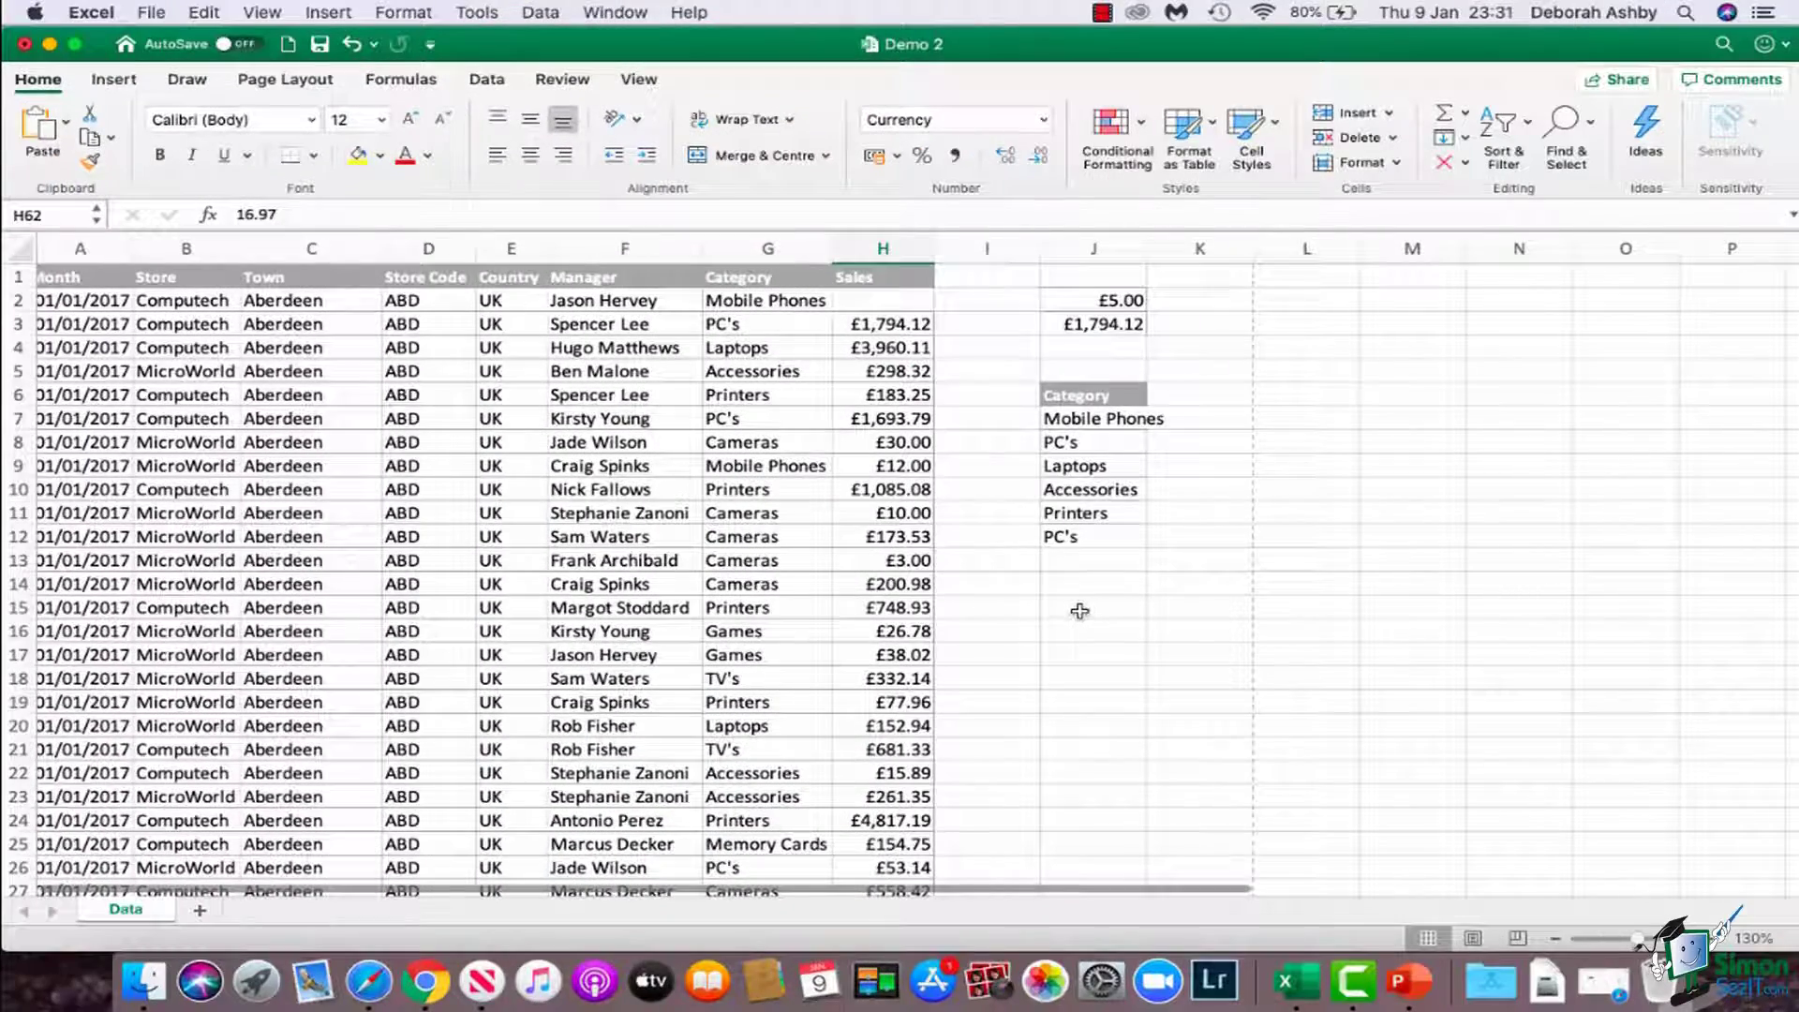
left_click(1080, 611)
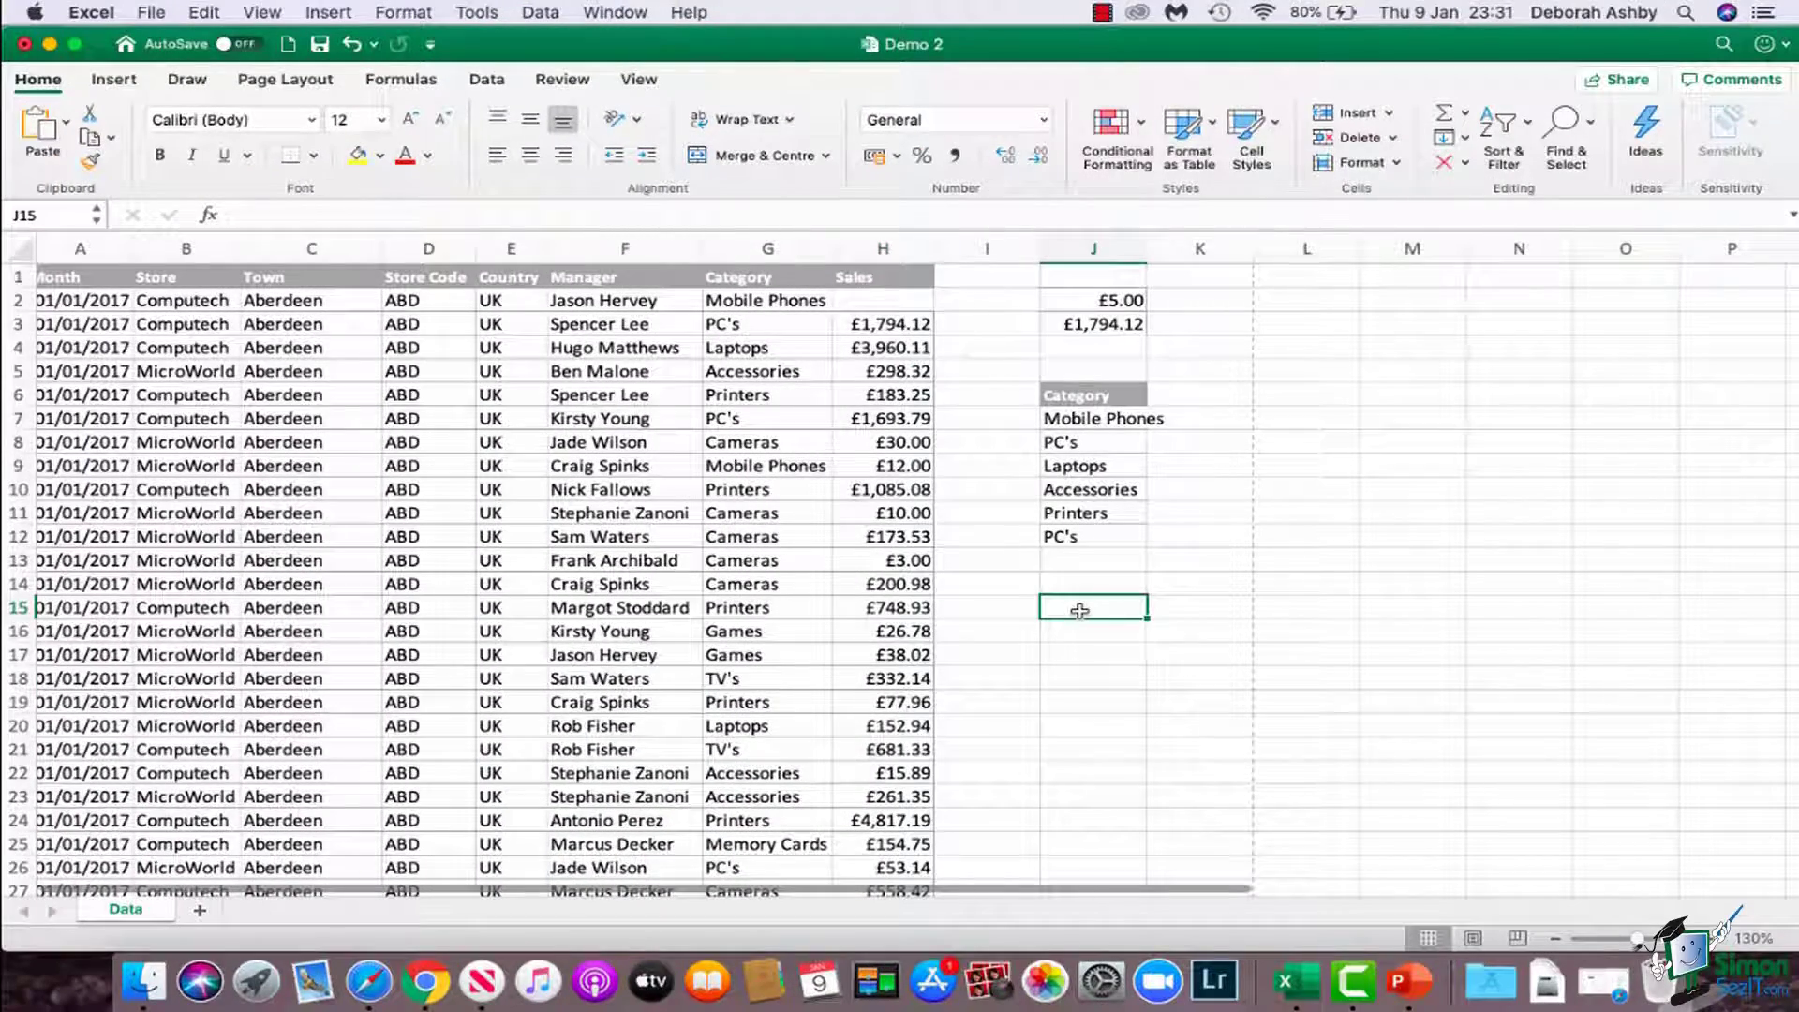
Enter =SUM(H13:H19) in J15, giving a total of £1,427.81.
type("=SUM")
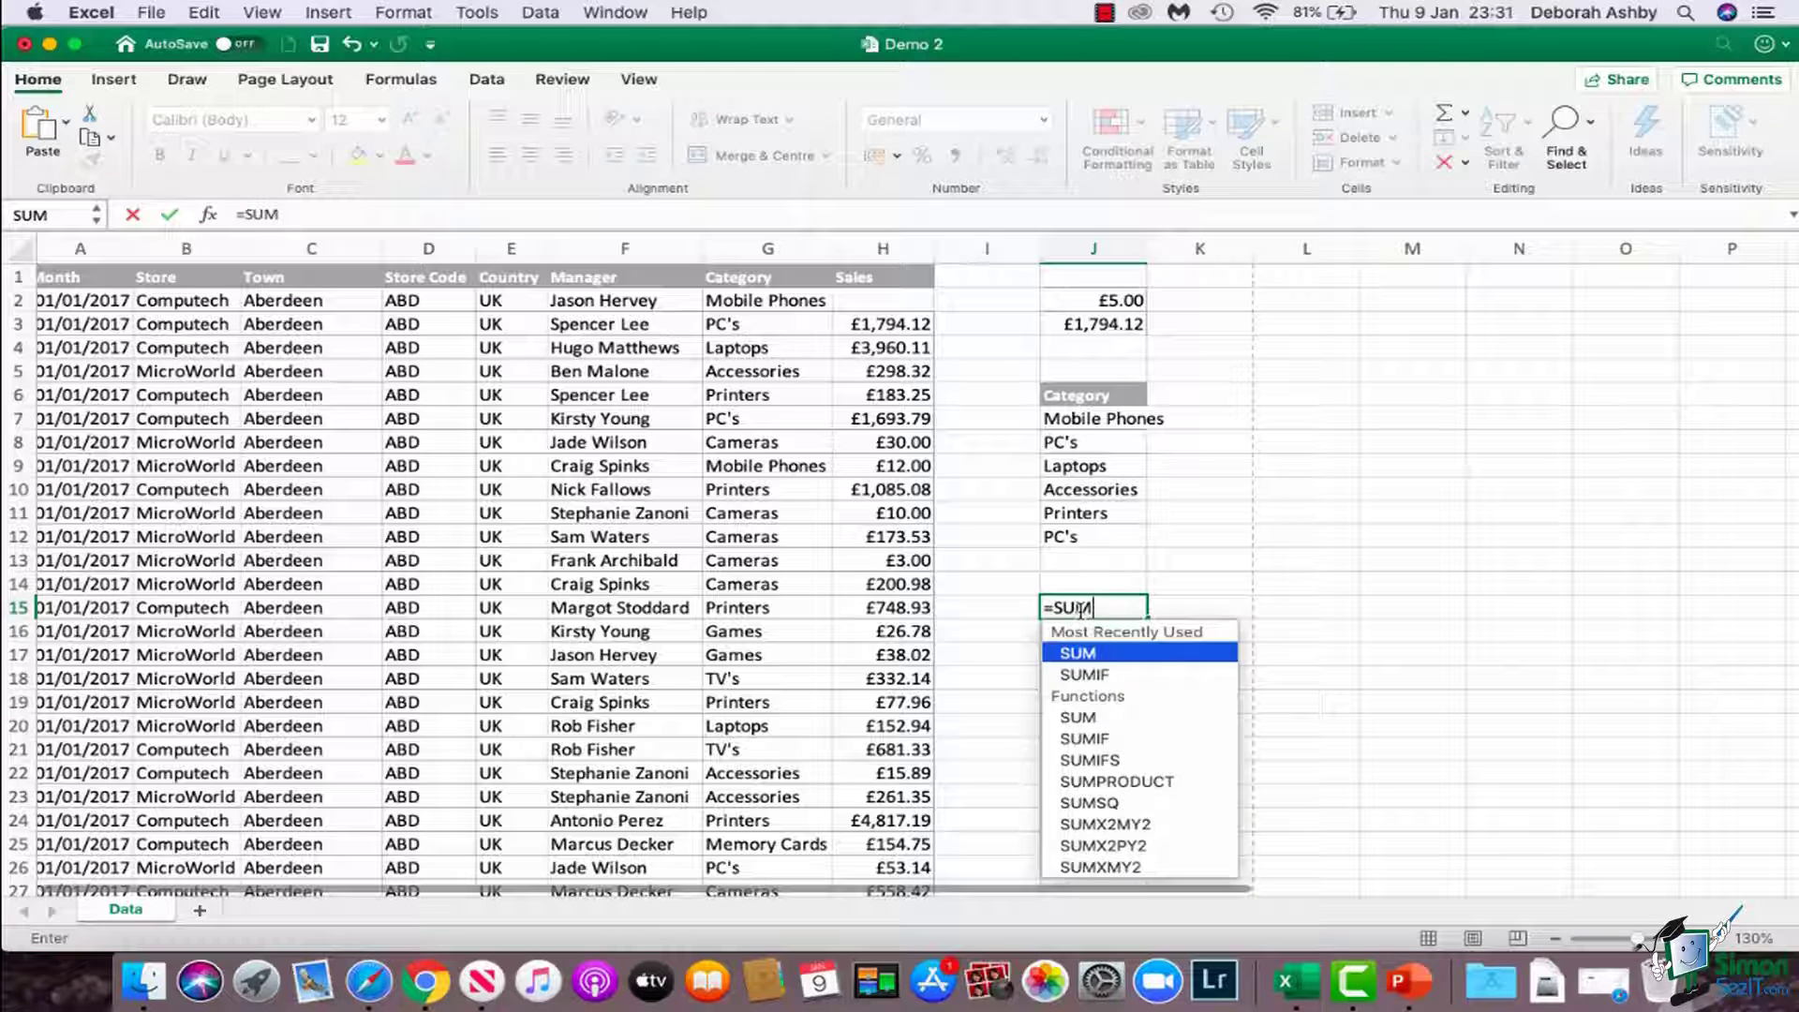
type("(")
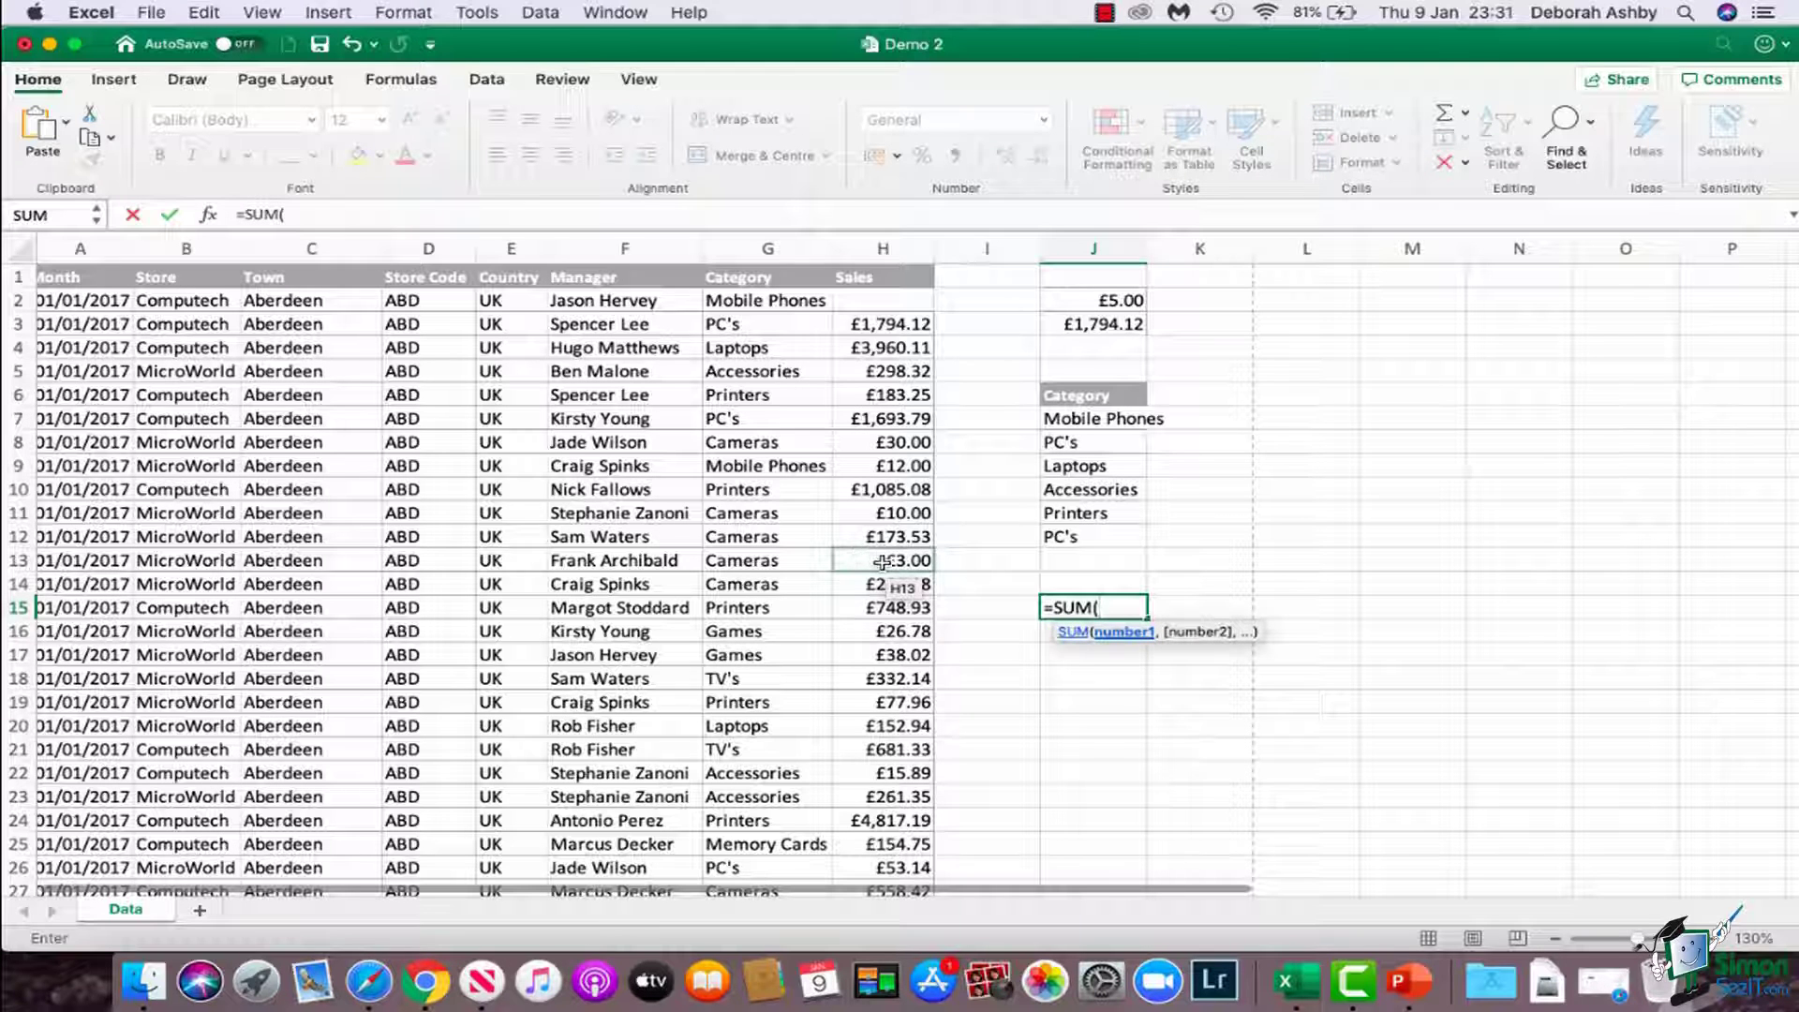
left_click_drag(883, 562, 879, 703)
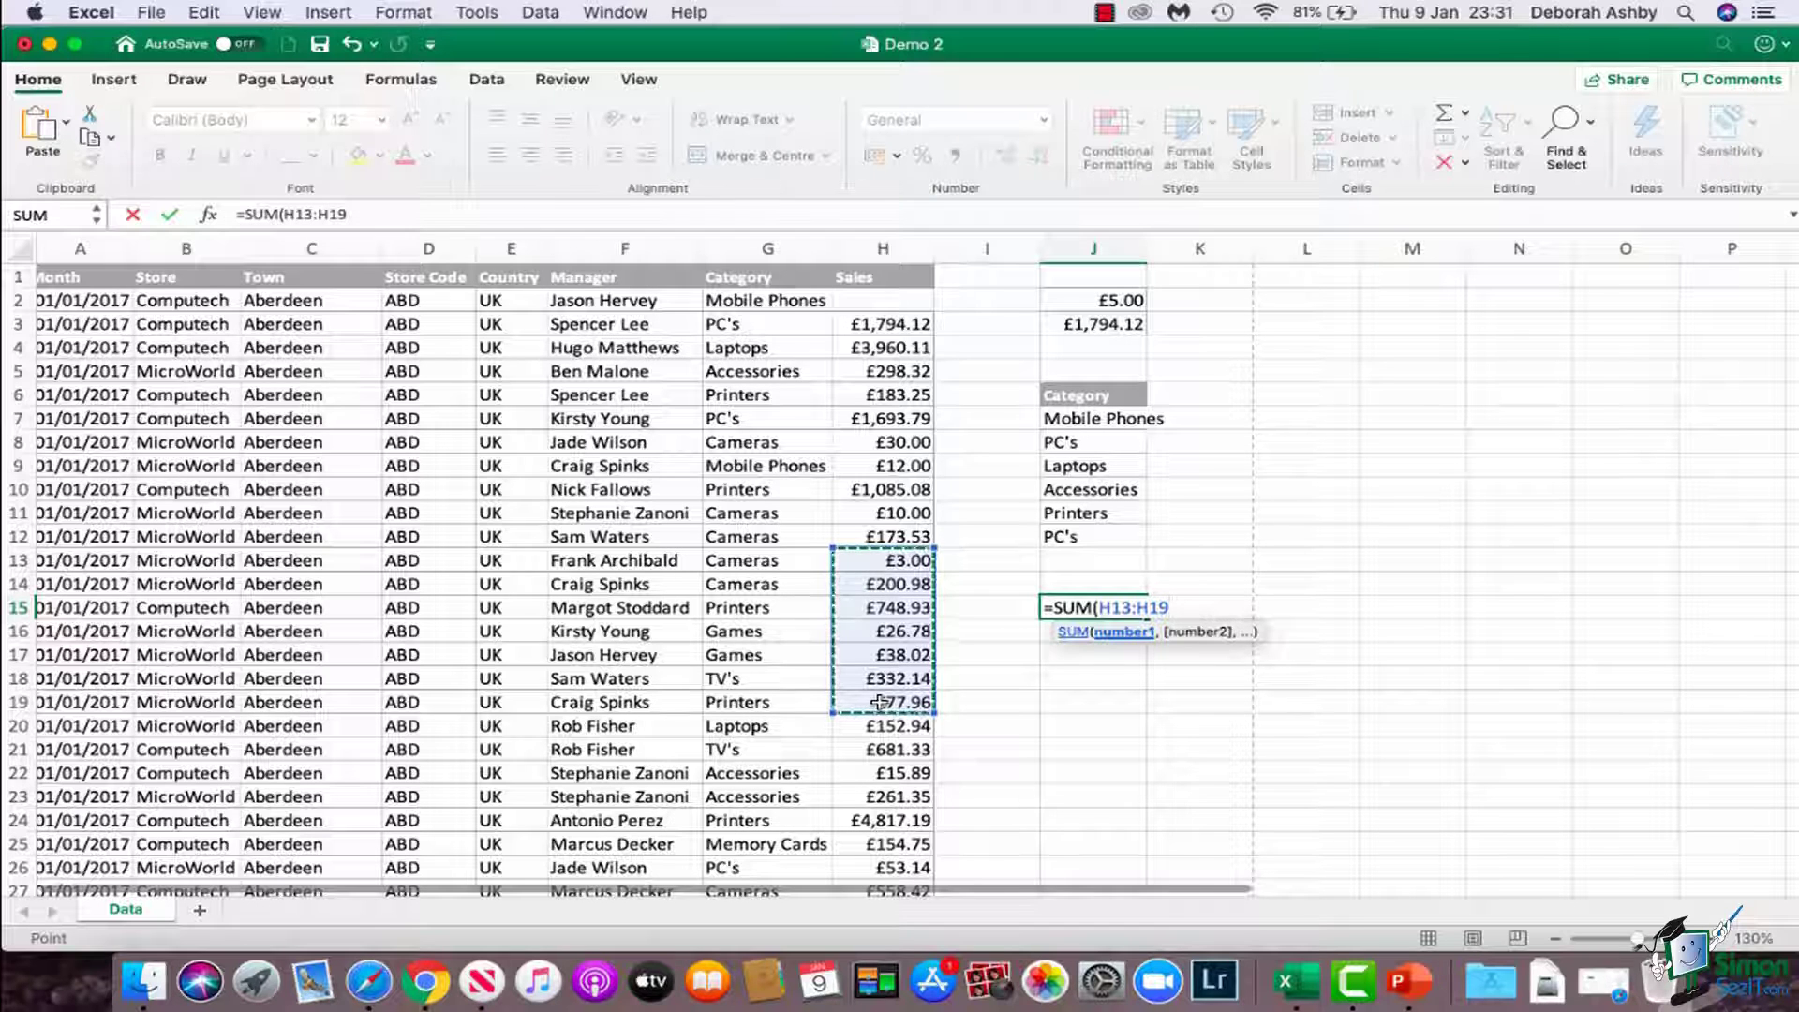
key("Return")
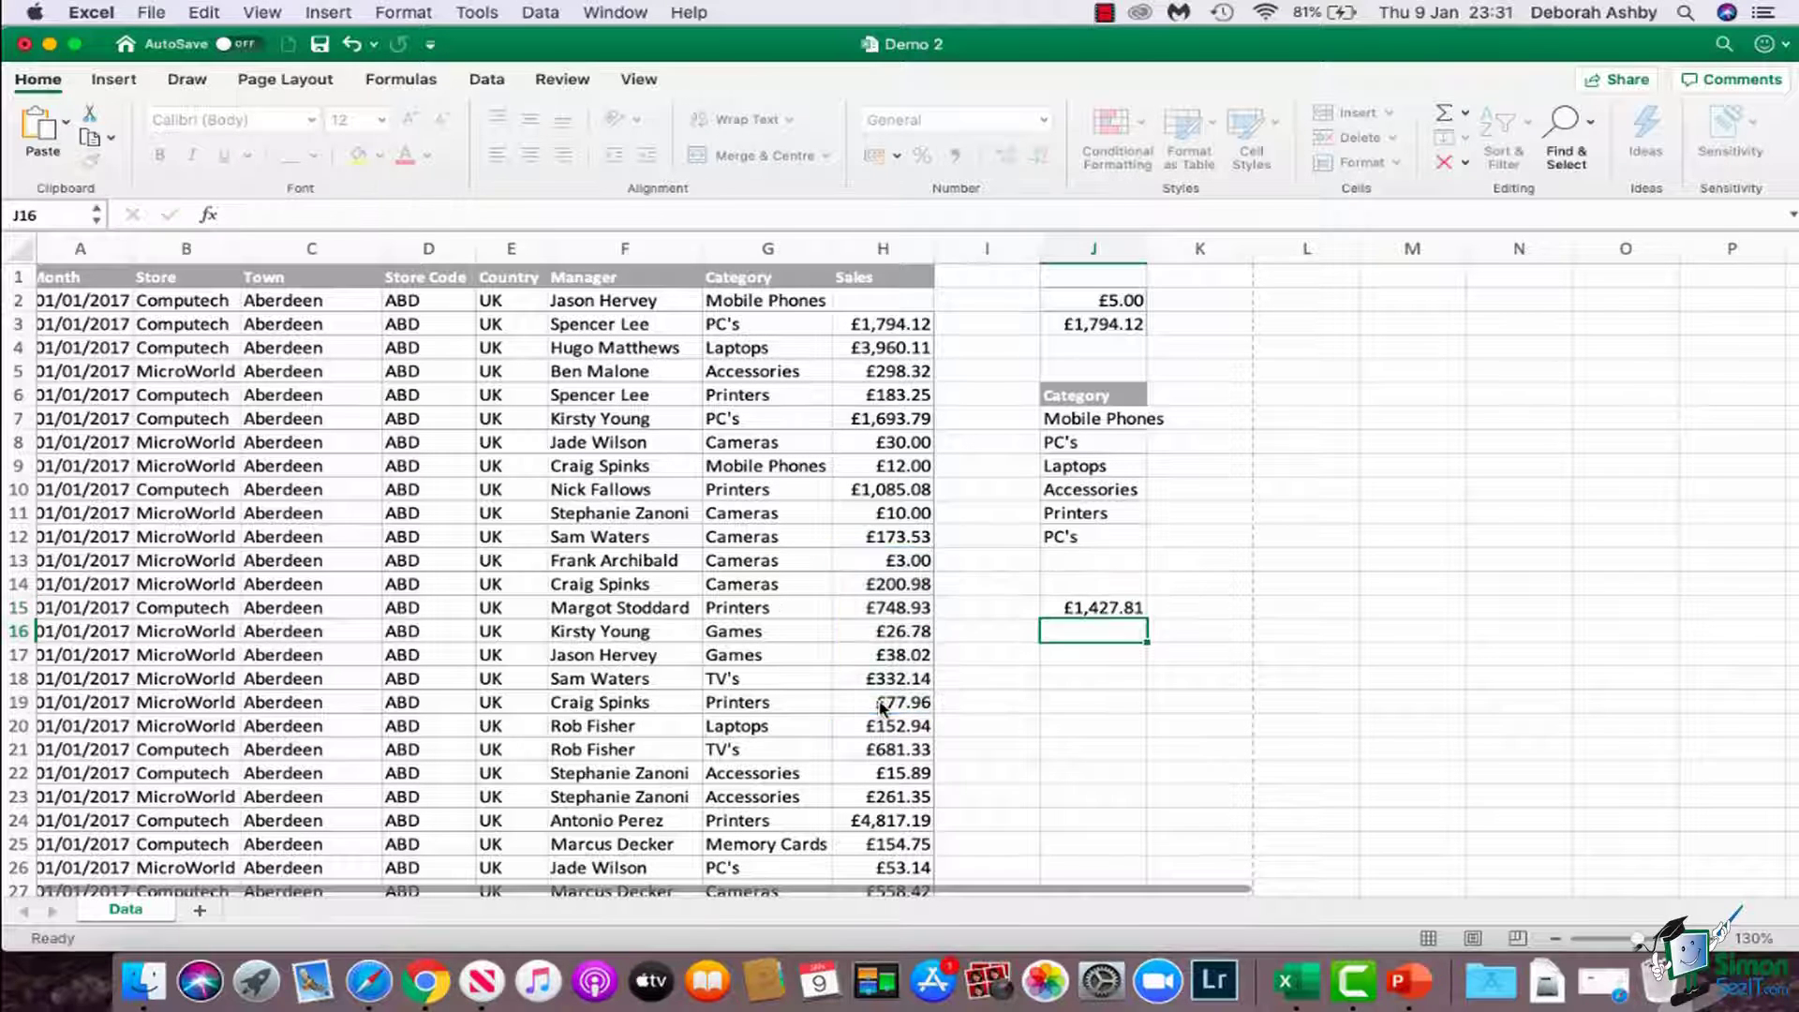
left_click(1101, 611)
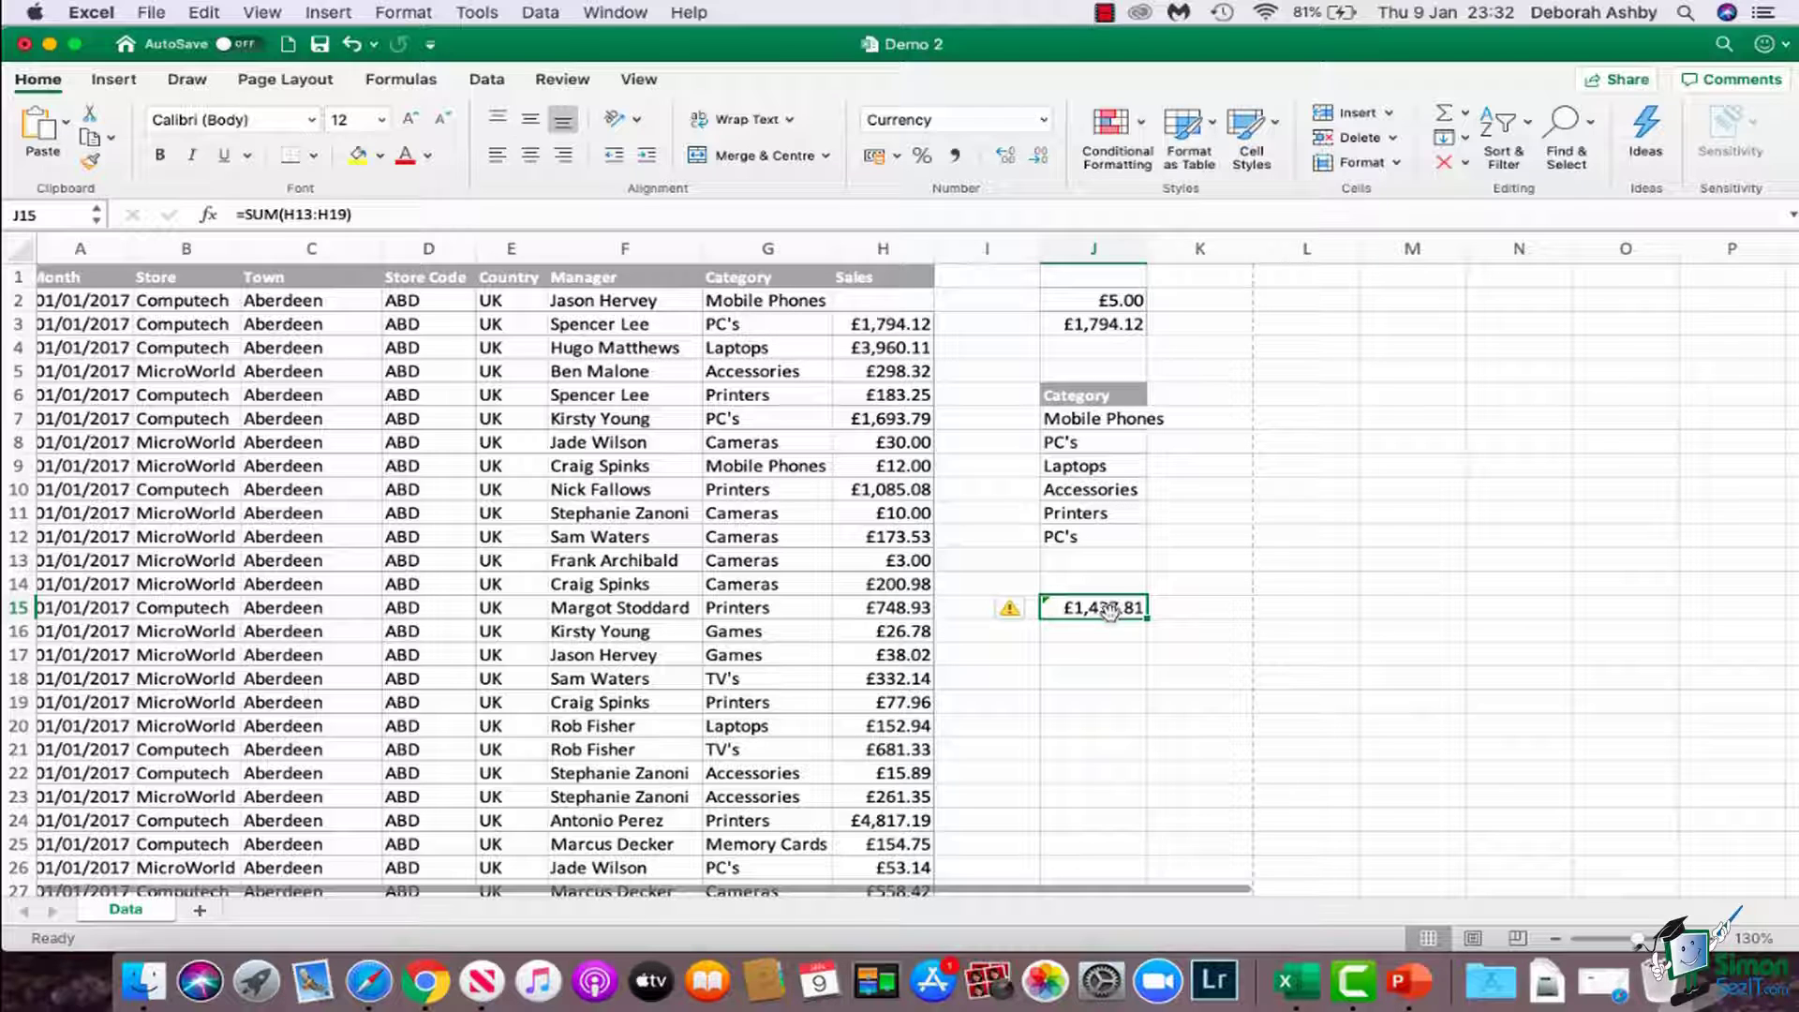
Paste only the value of the J15 total into M9 as 1427.81, then end copy mode.
key("super+c")
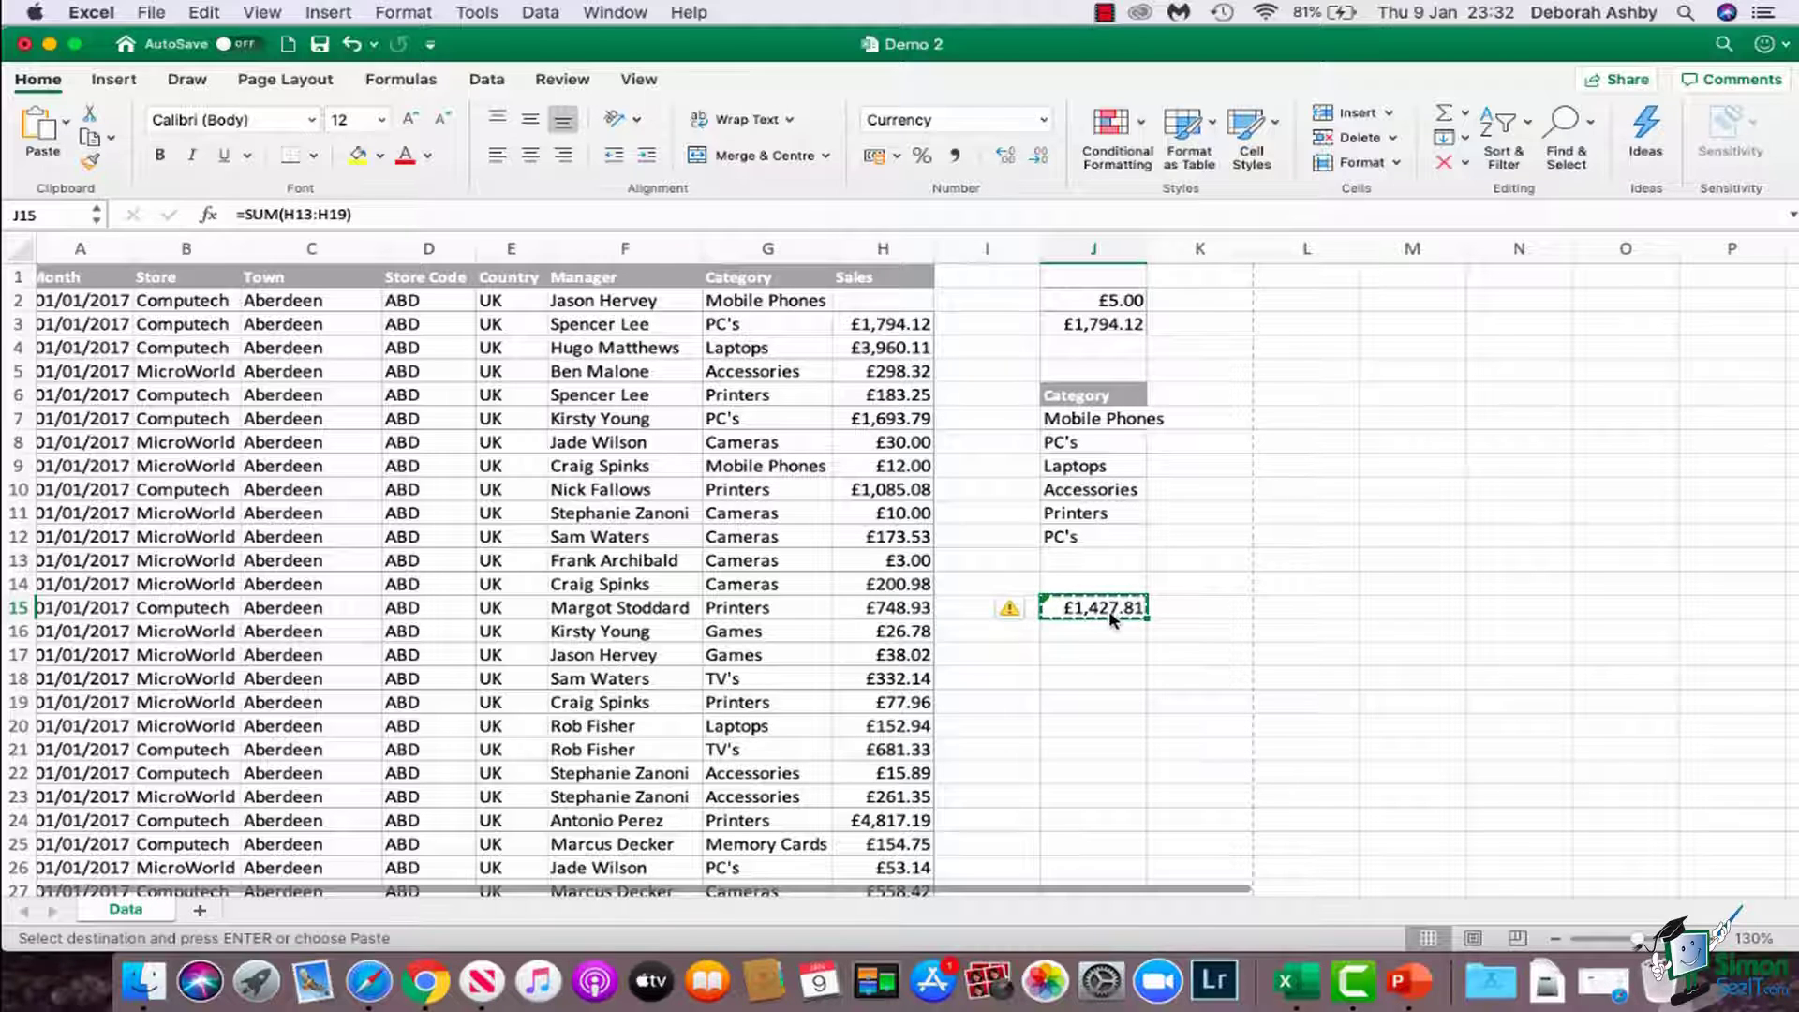
left_click(1426, 465)
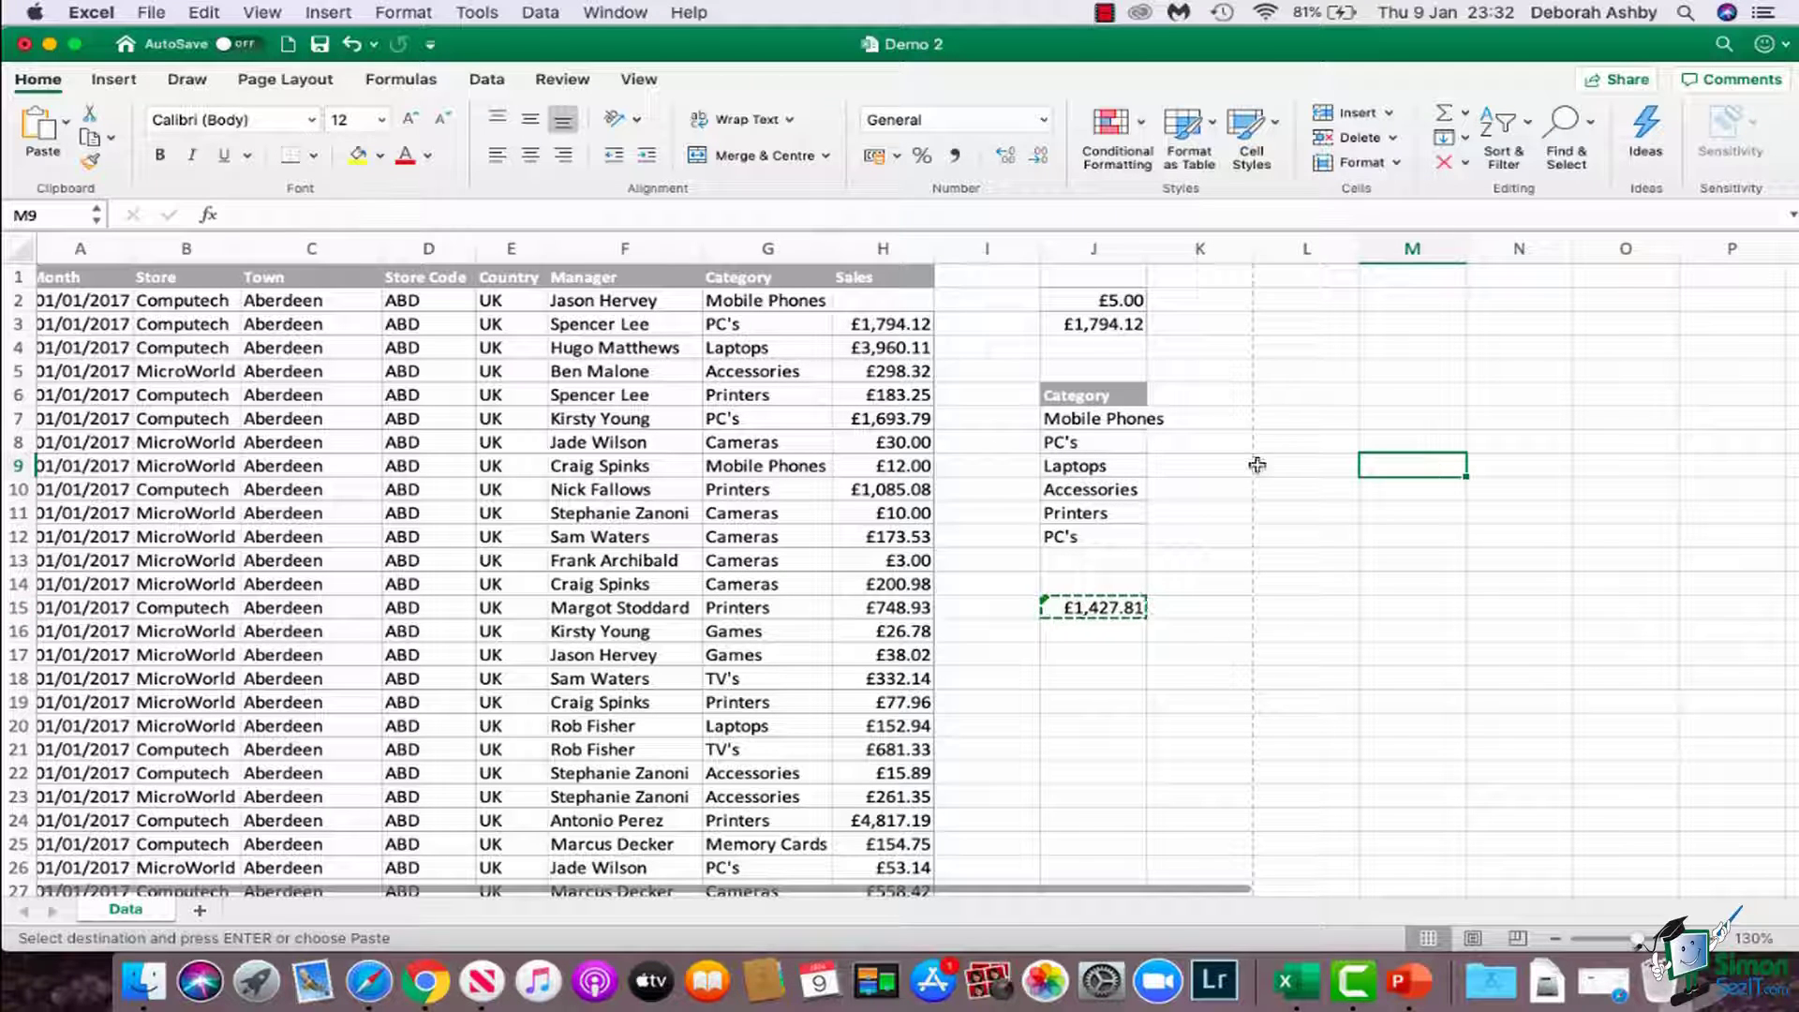
left_click(67, 123)
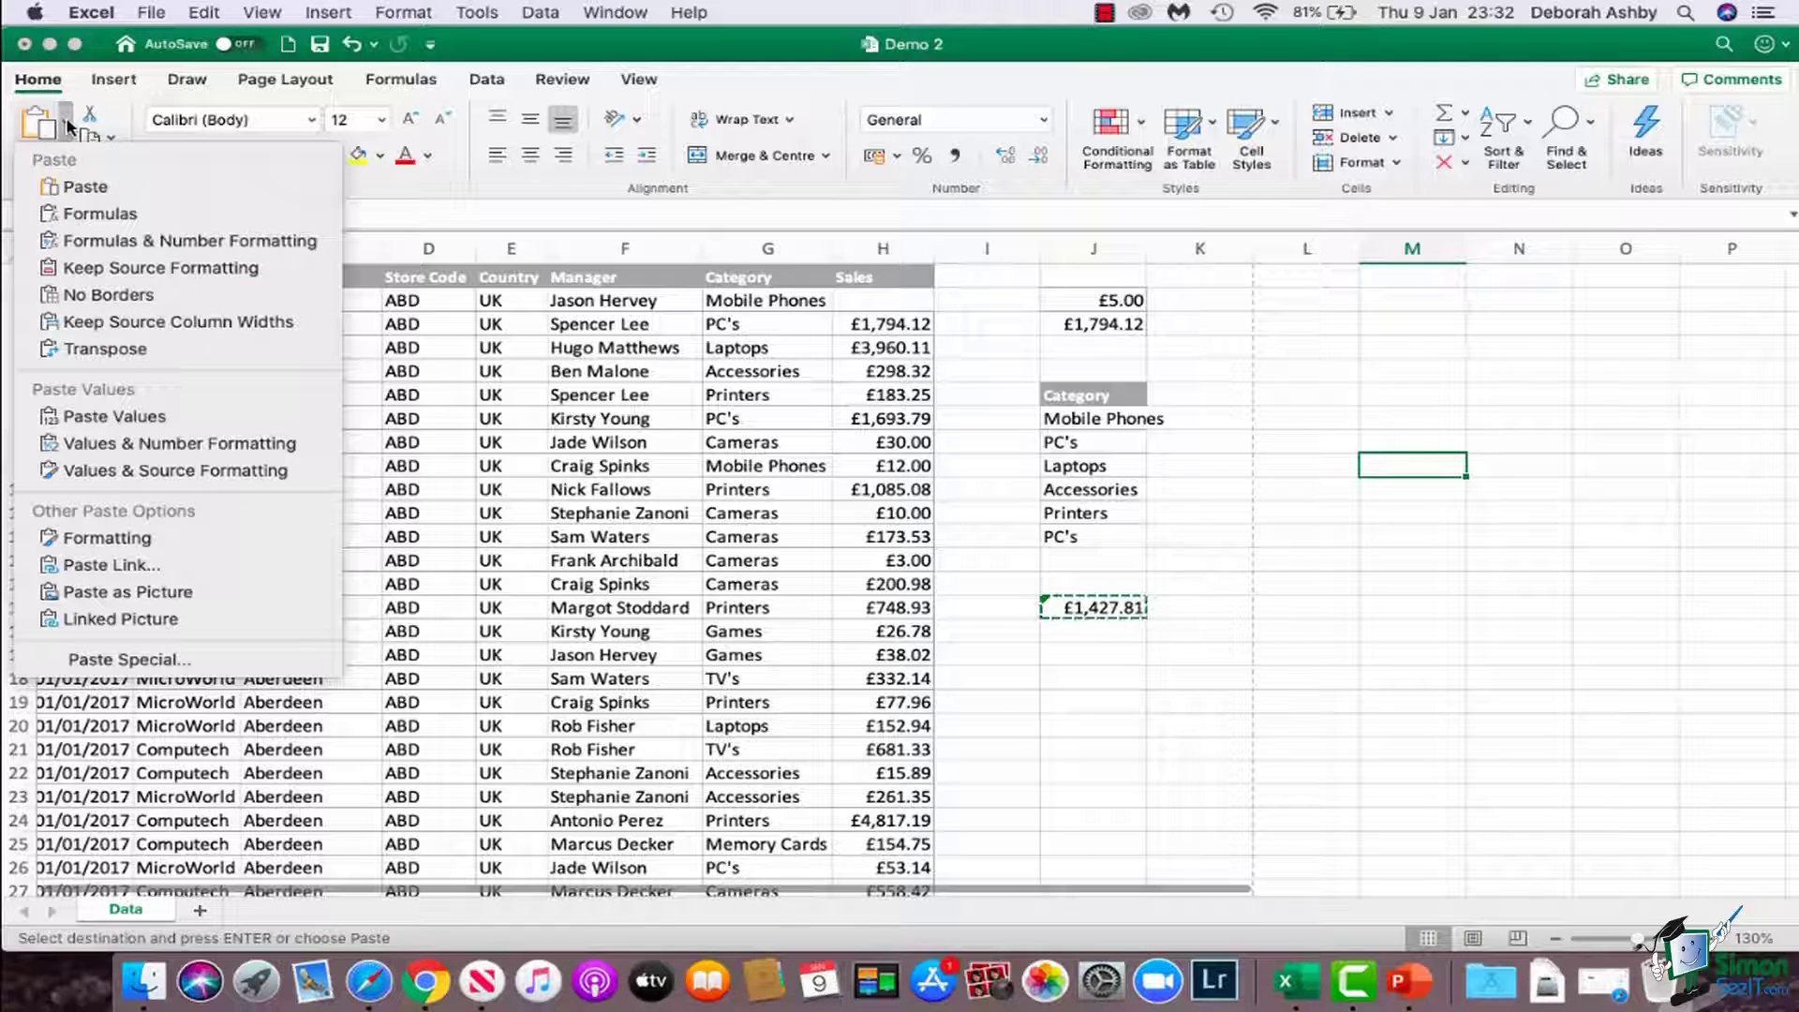
left_click(77, 419)
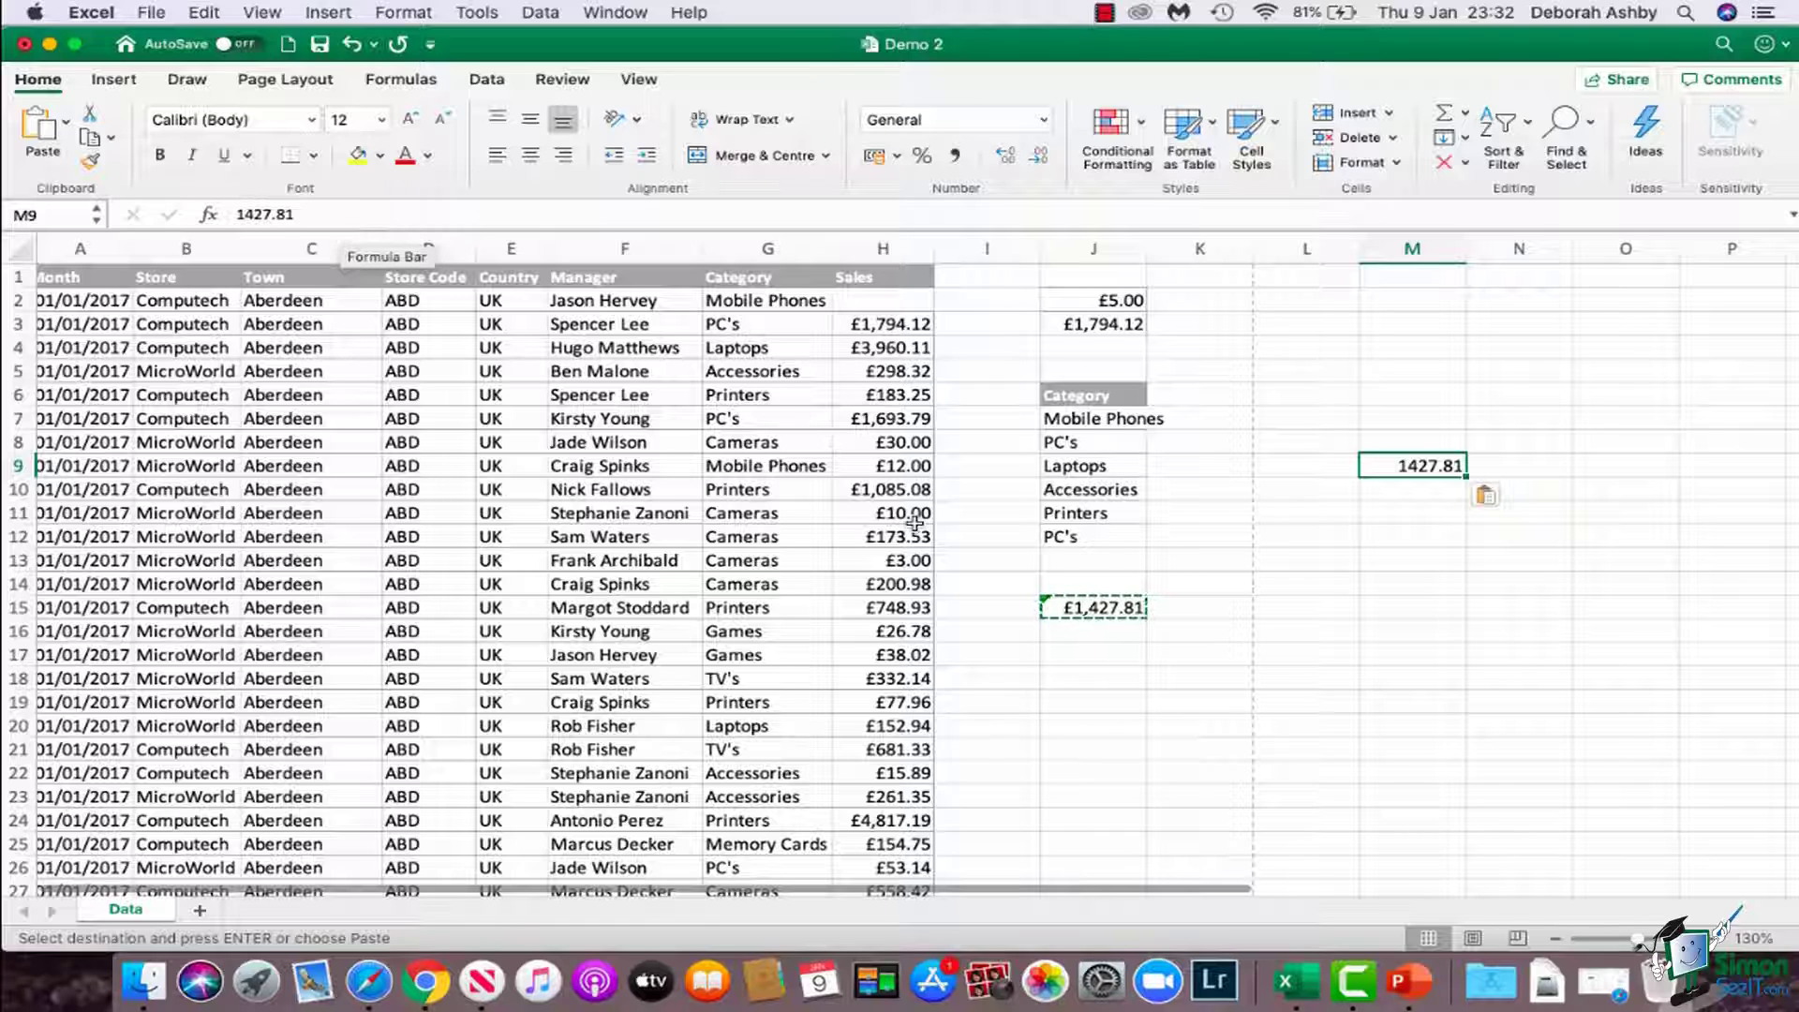
left_click(1094, 607)
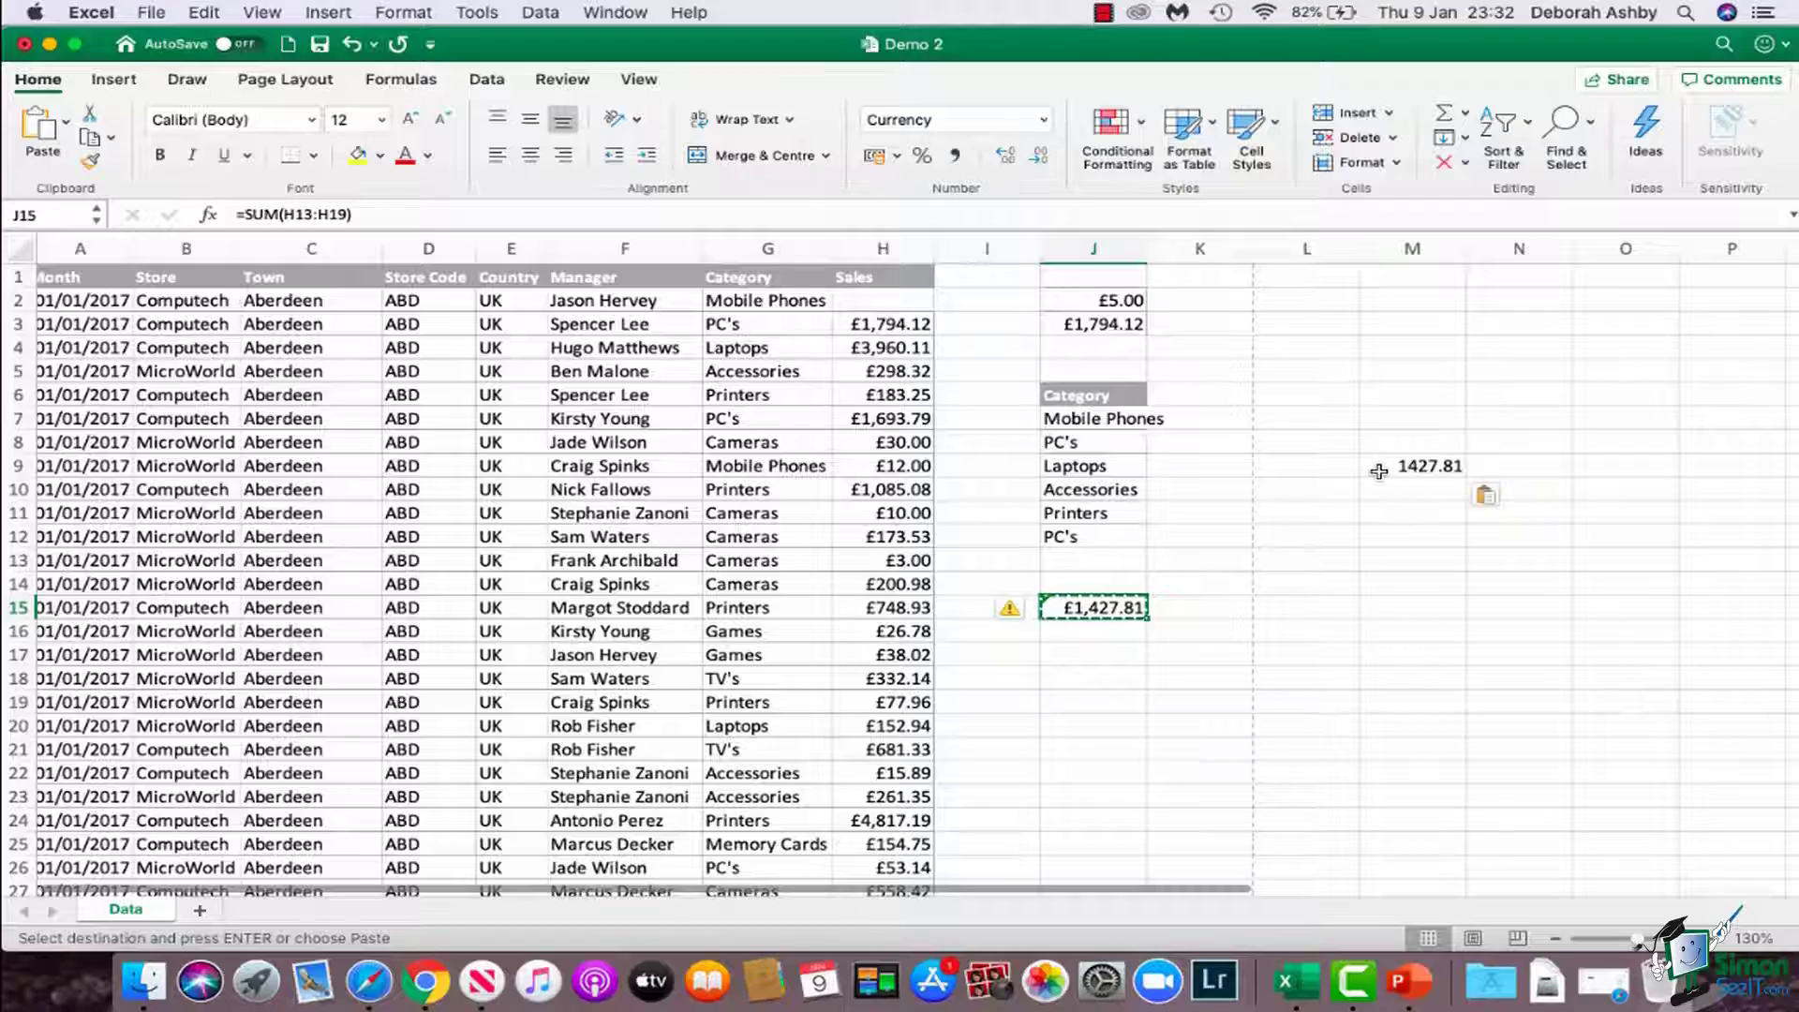
key("Escape")
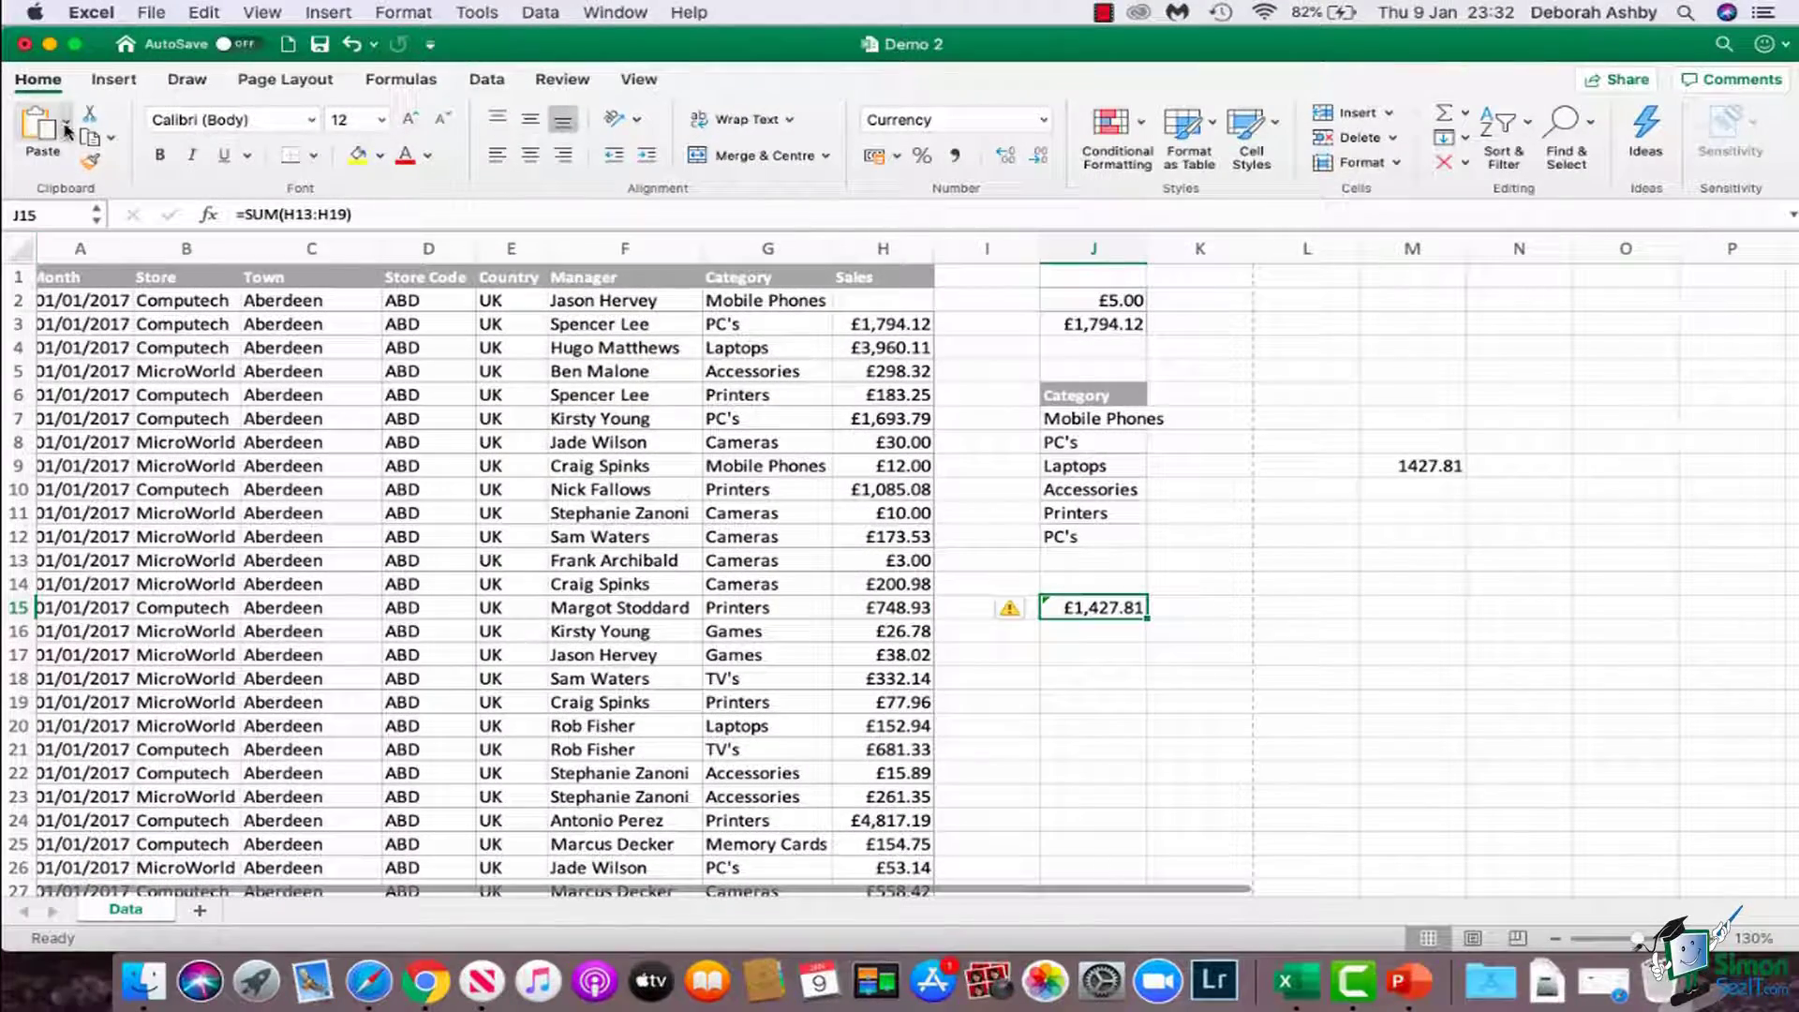
left_click(66, 127)
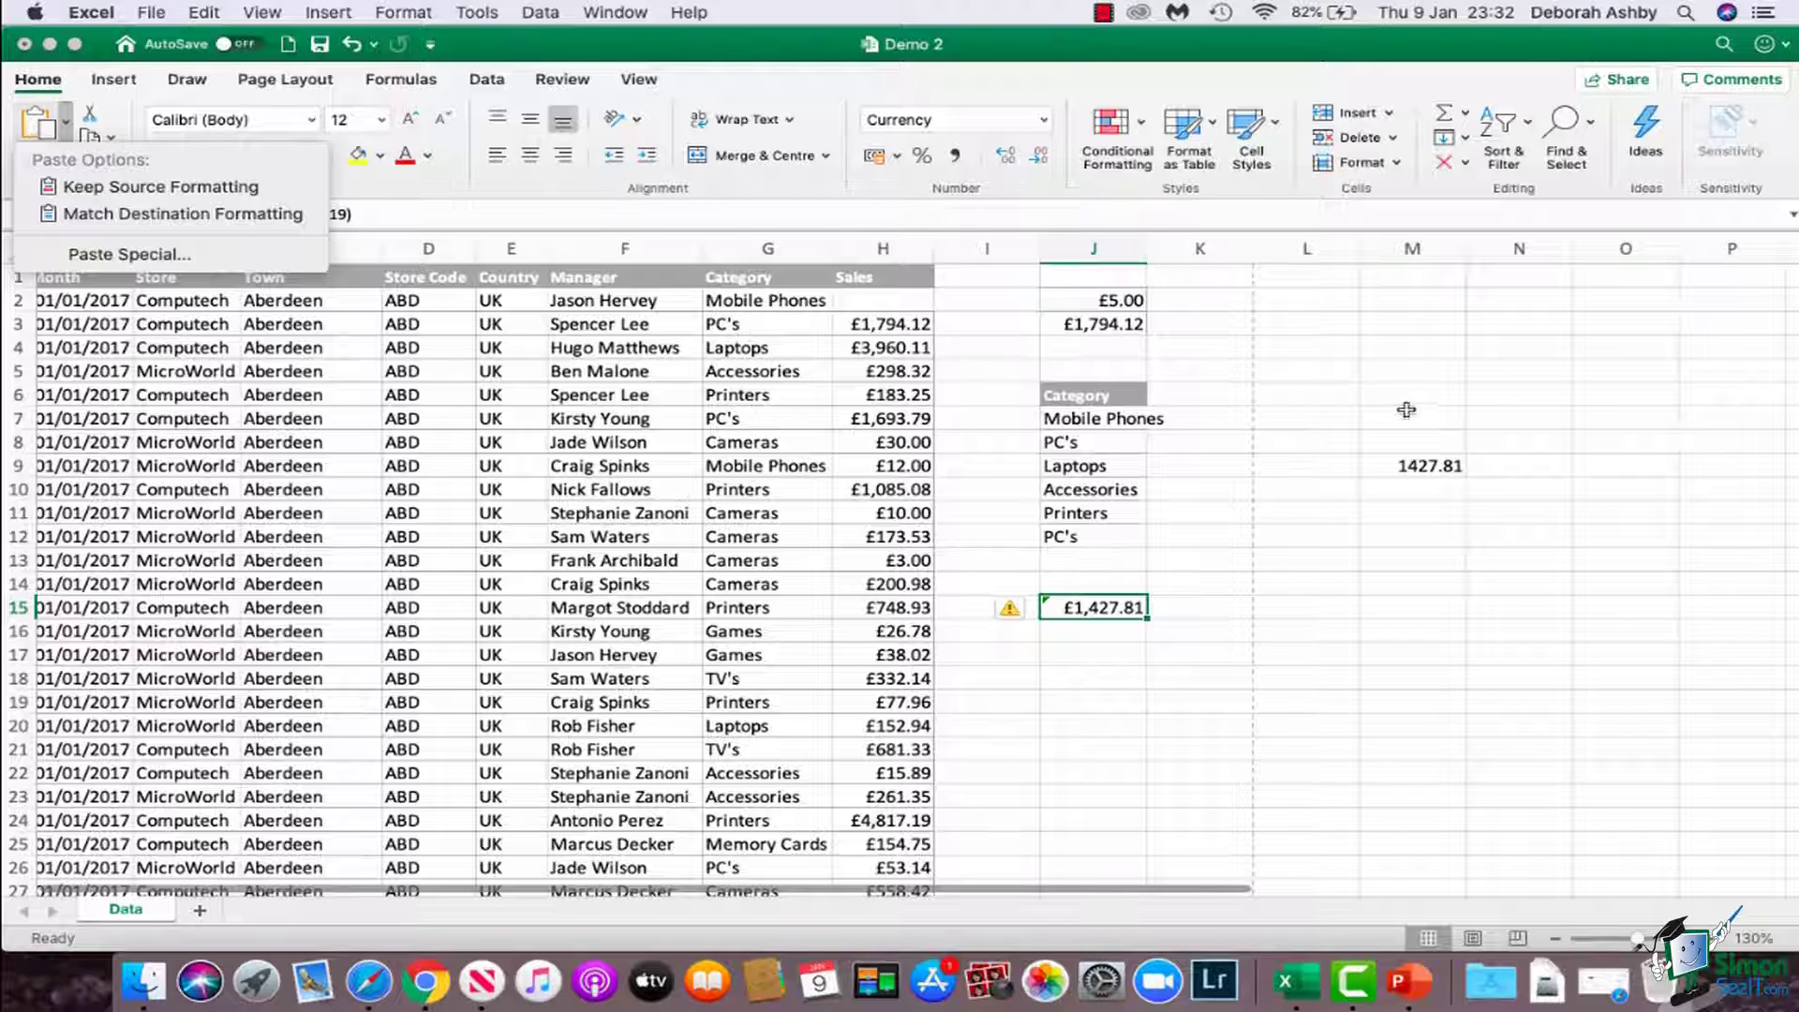
key("Escape")
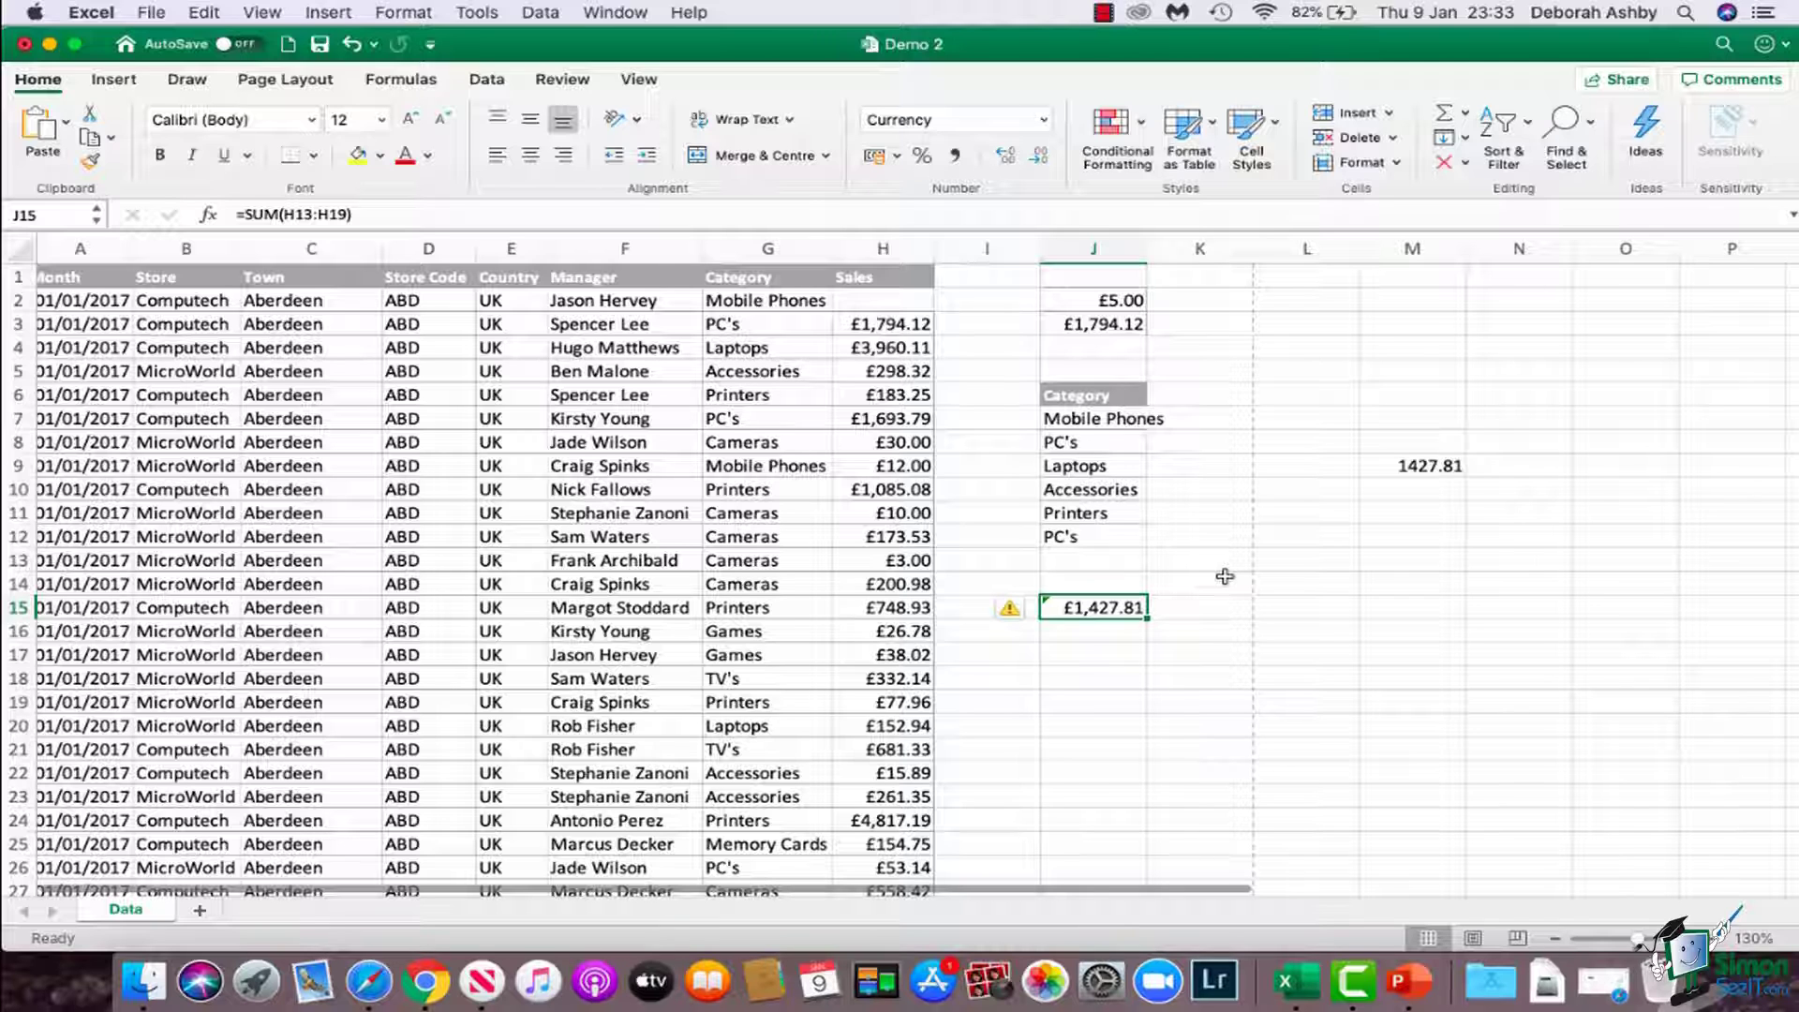
Copy A1:H15 and paste it transposed at J23, with field names running down column J.
scroll(165, 324, "left", 2)
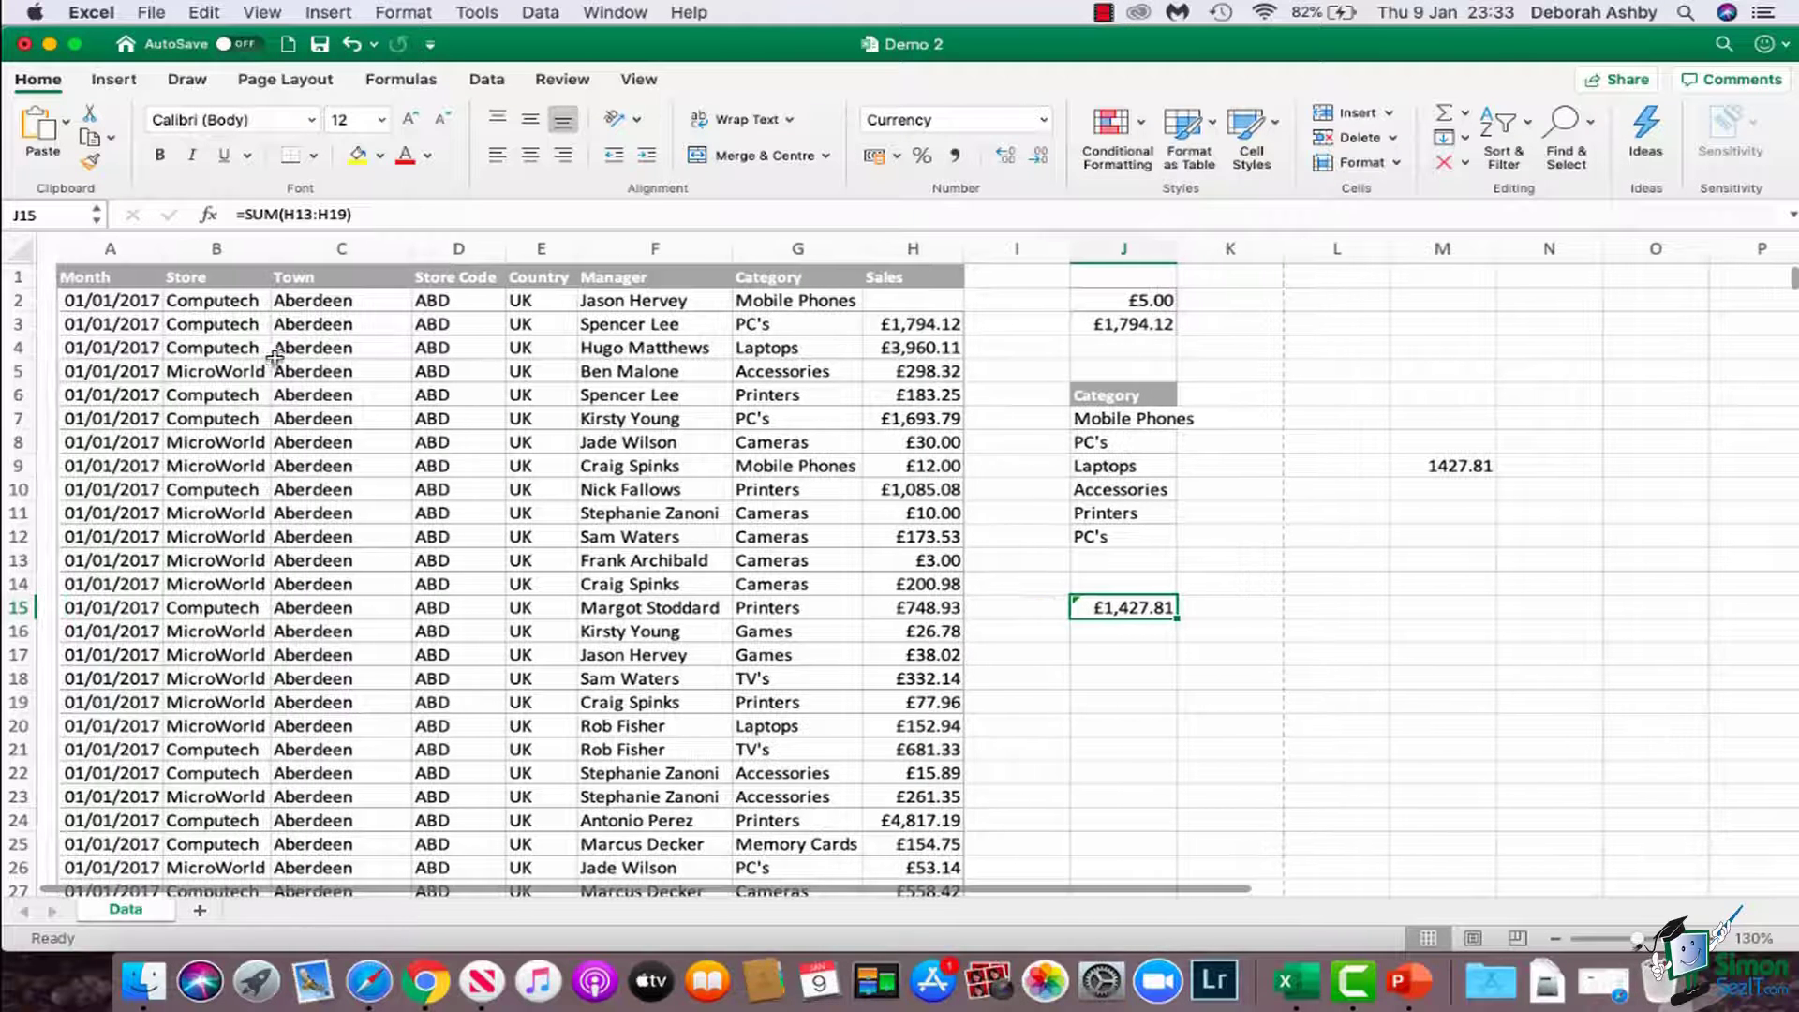
left_click_drag(69, 277, 878, 592)
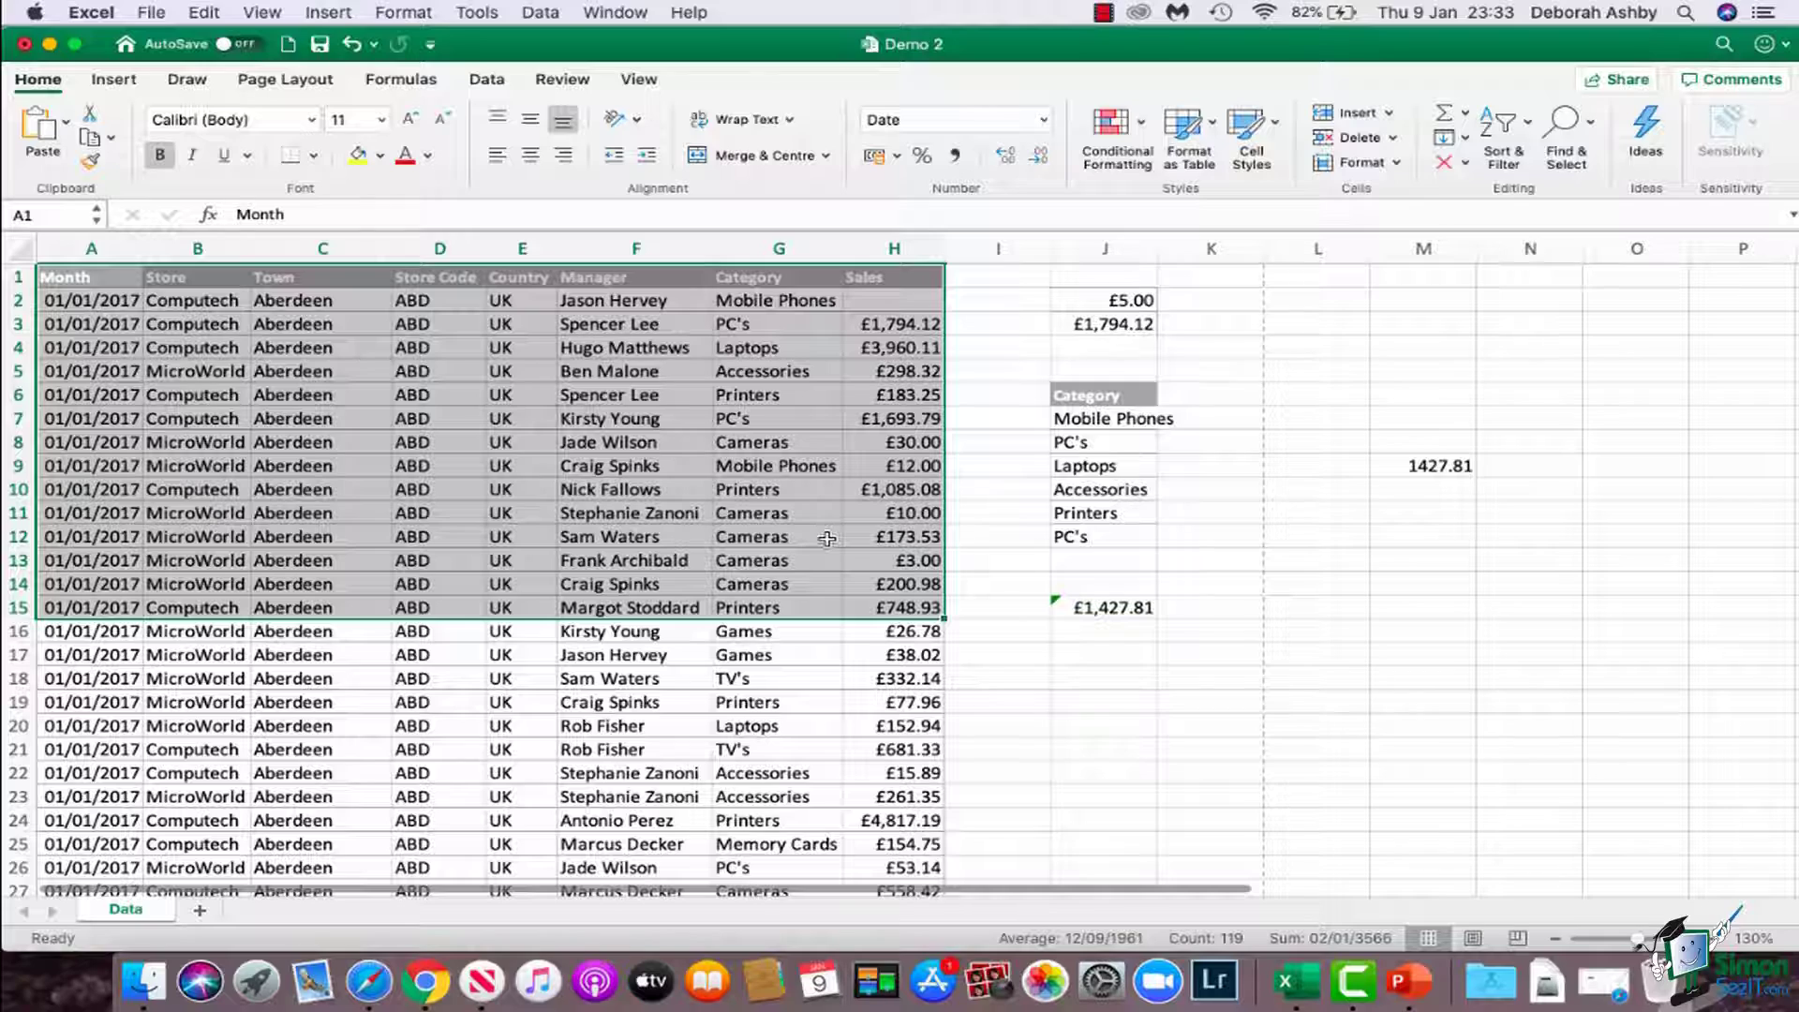
key("super+c")
scroll(1398, 694, "down", 4)
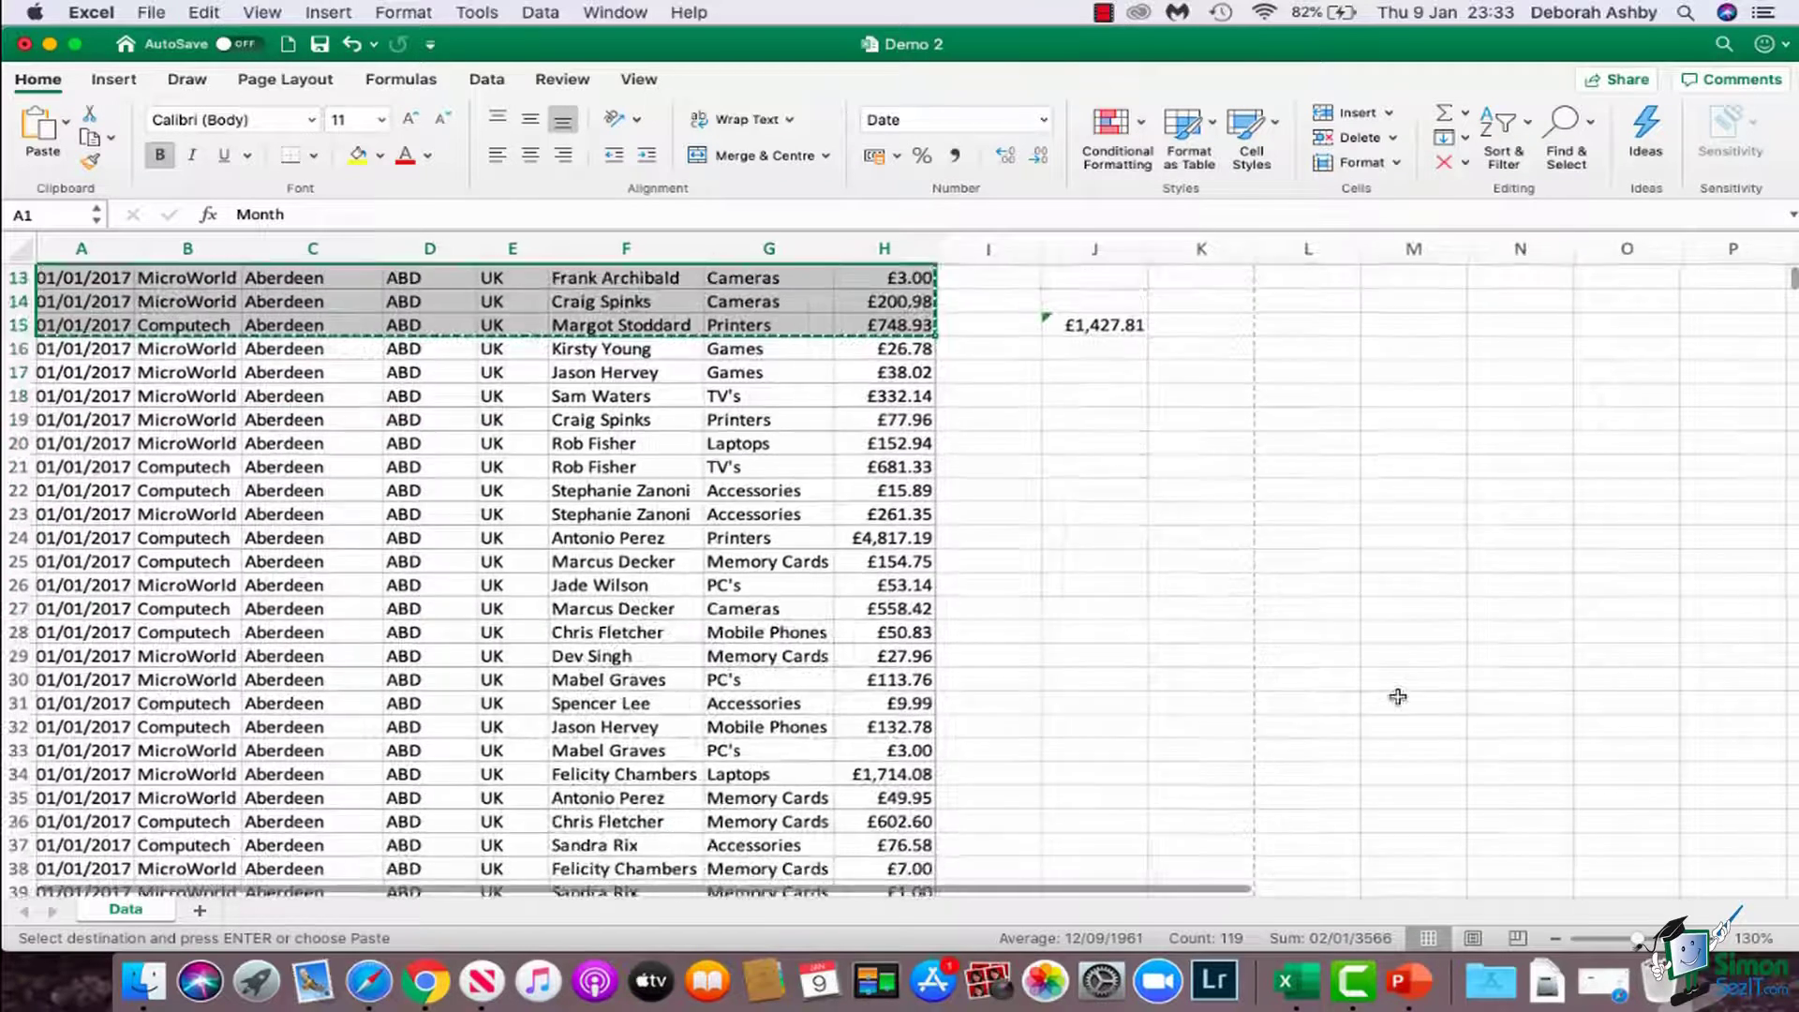
left_click(1086, 511)
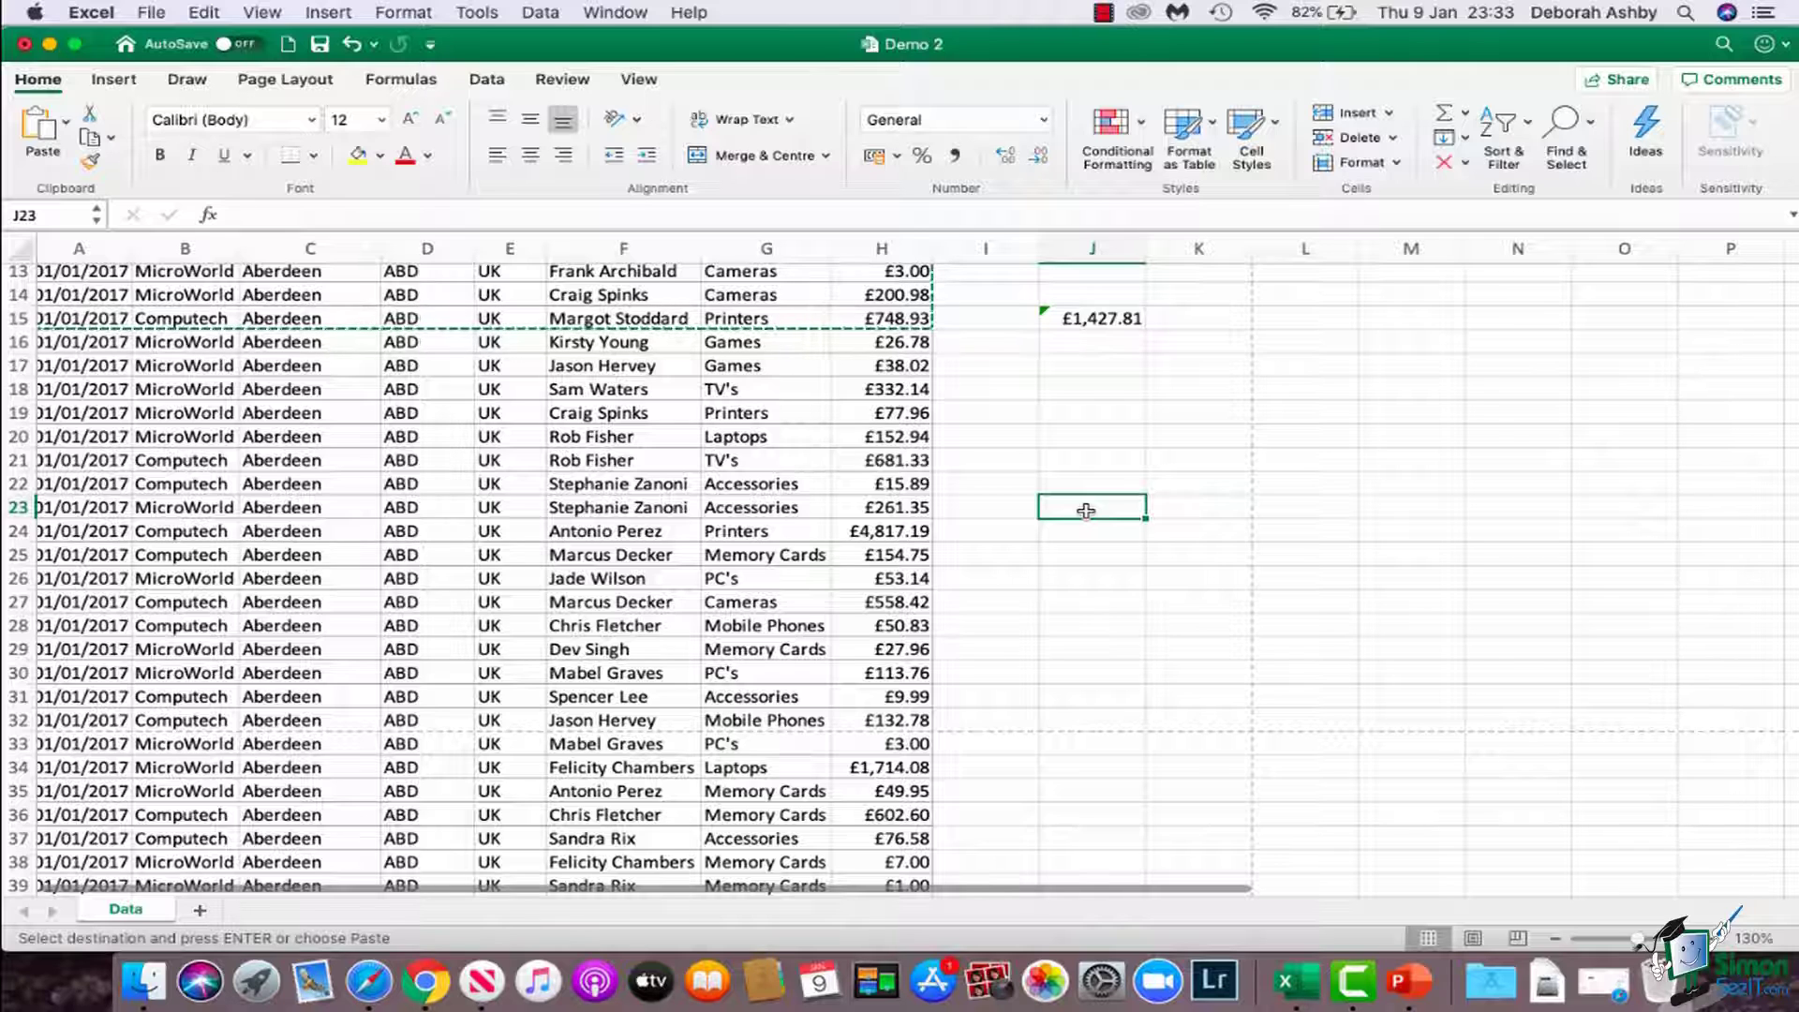
left_click(70, 127)
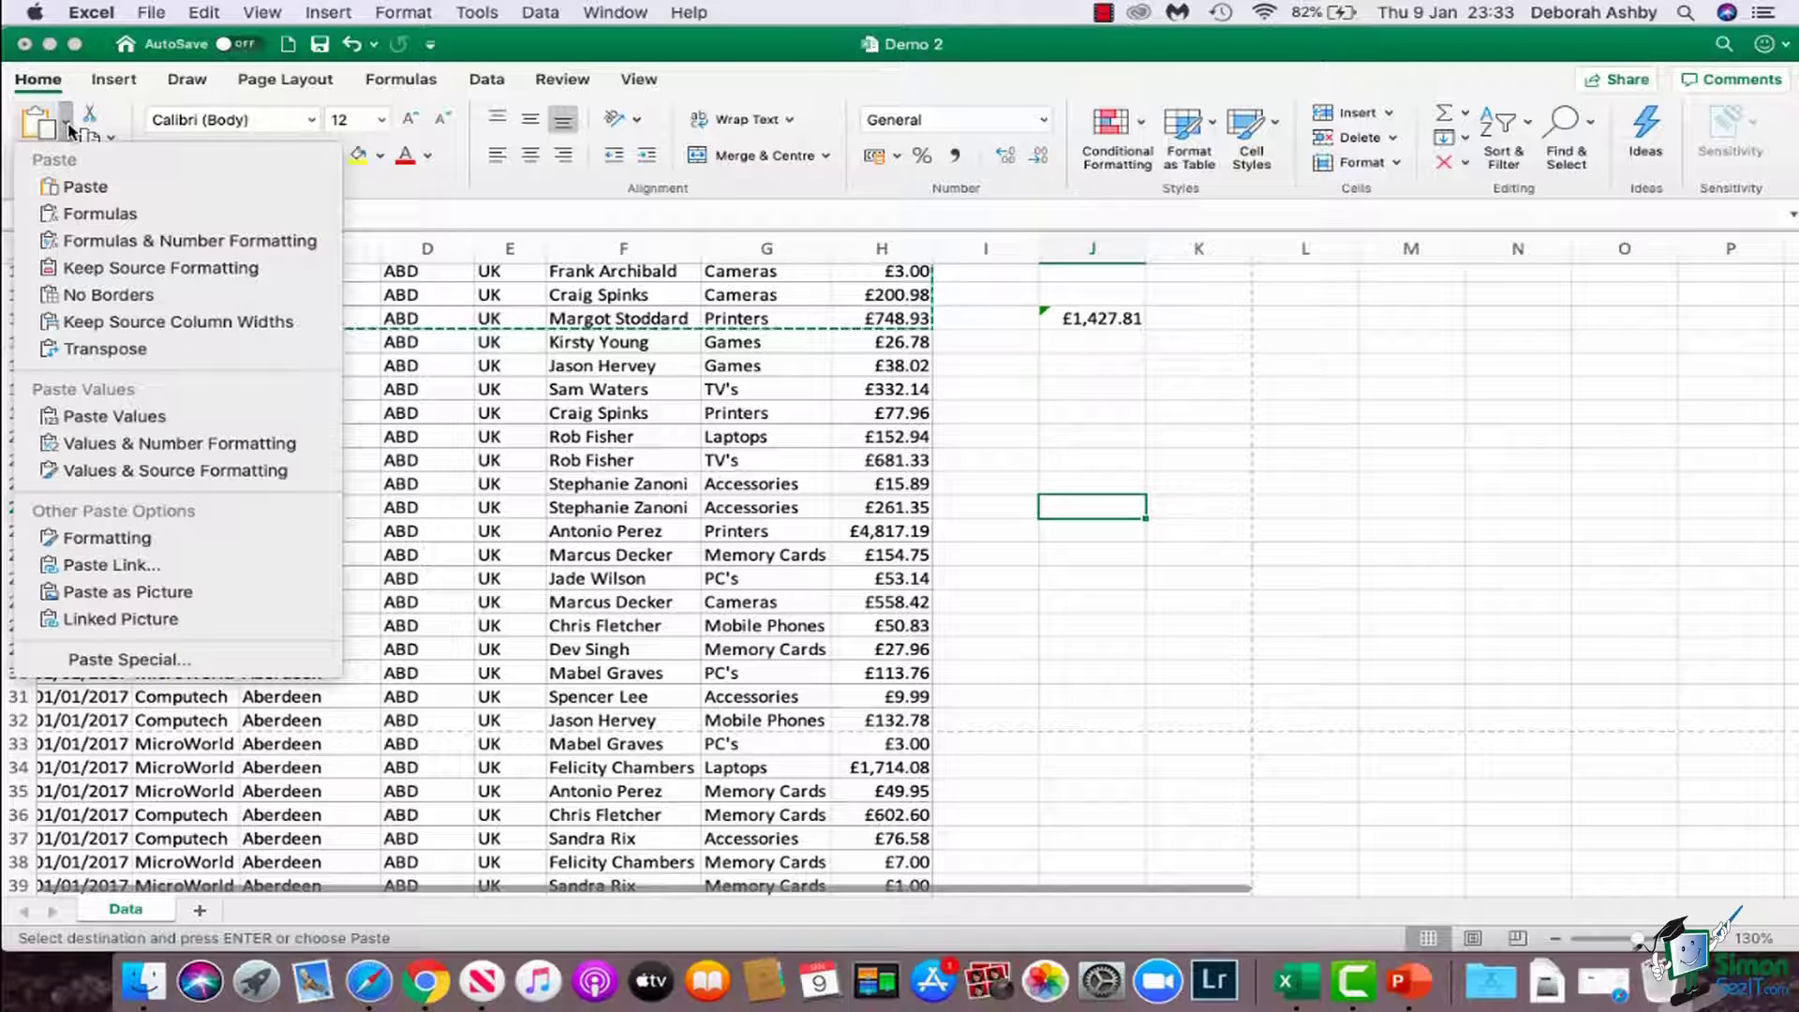
left_click(103, 350)
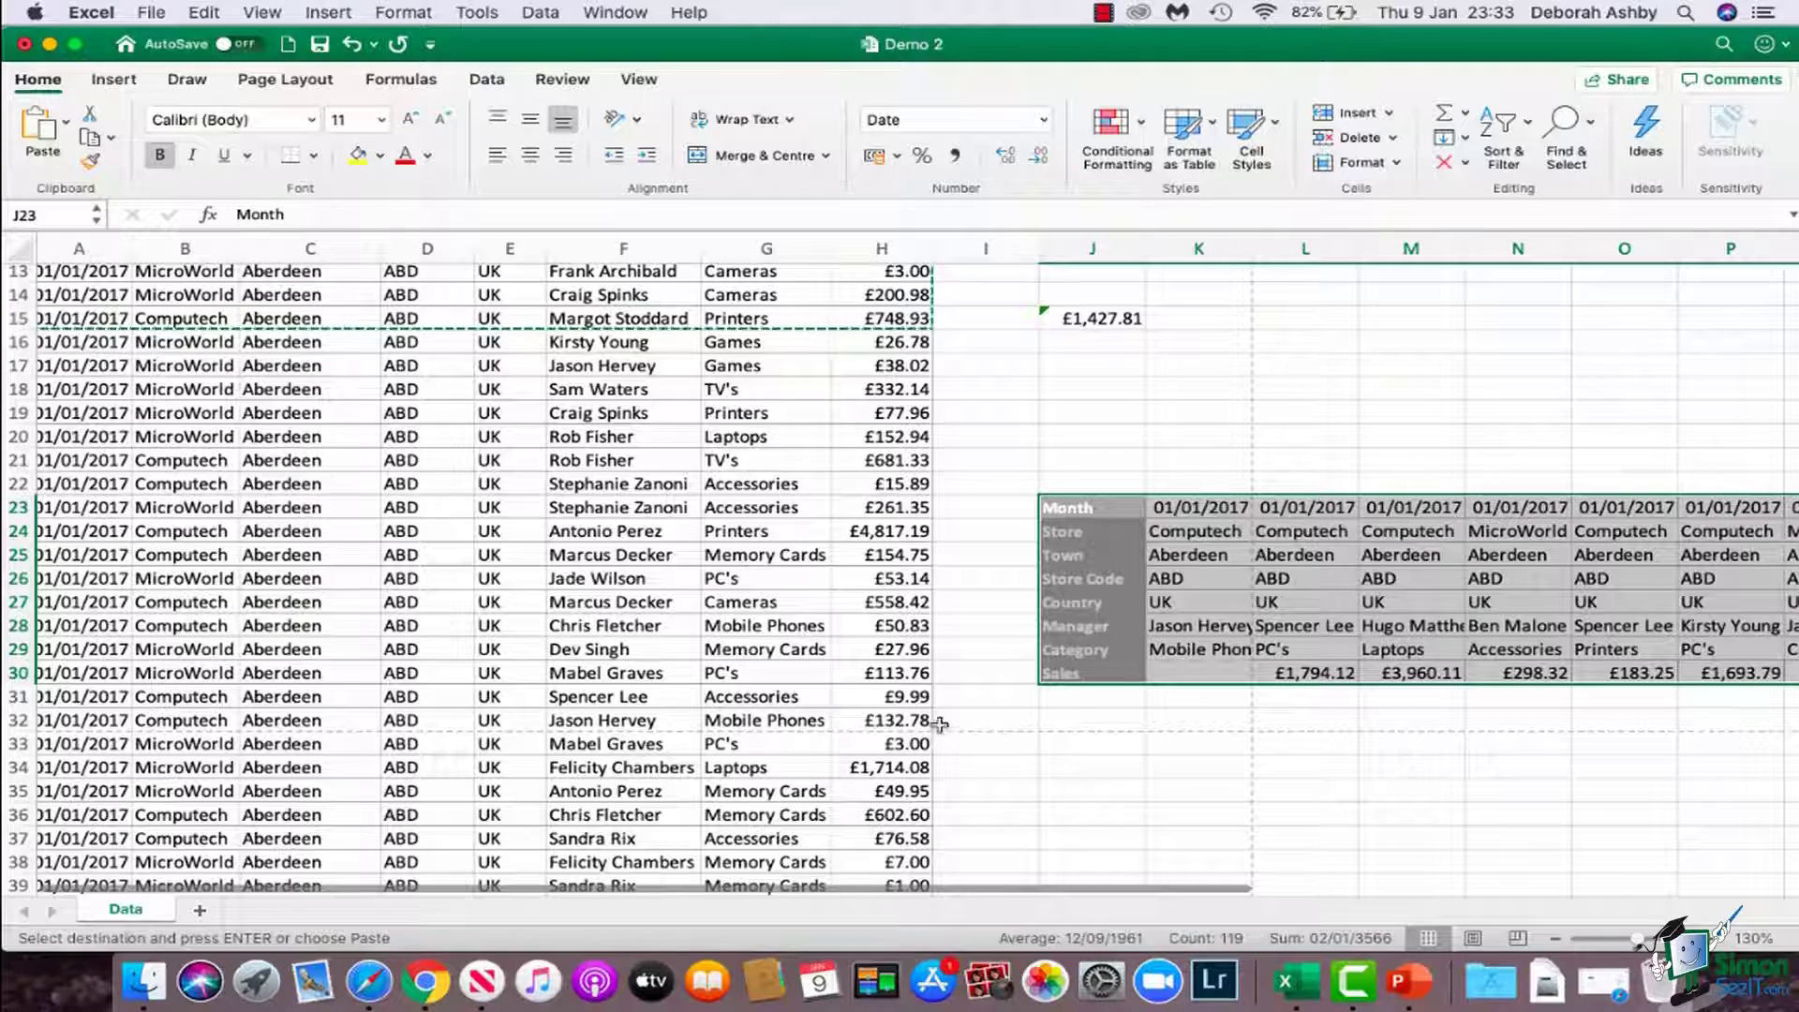
scroll(1255, 780, "up", 4)
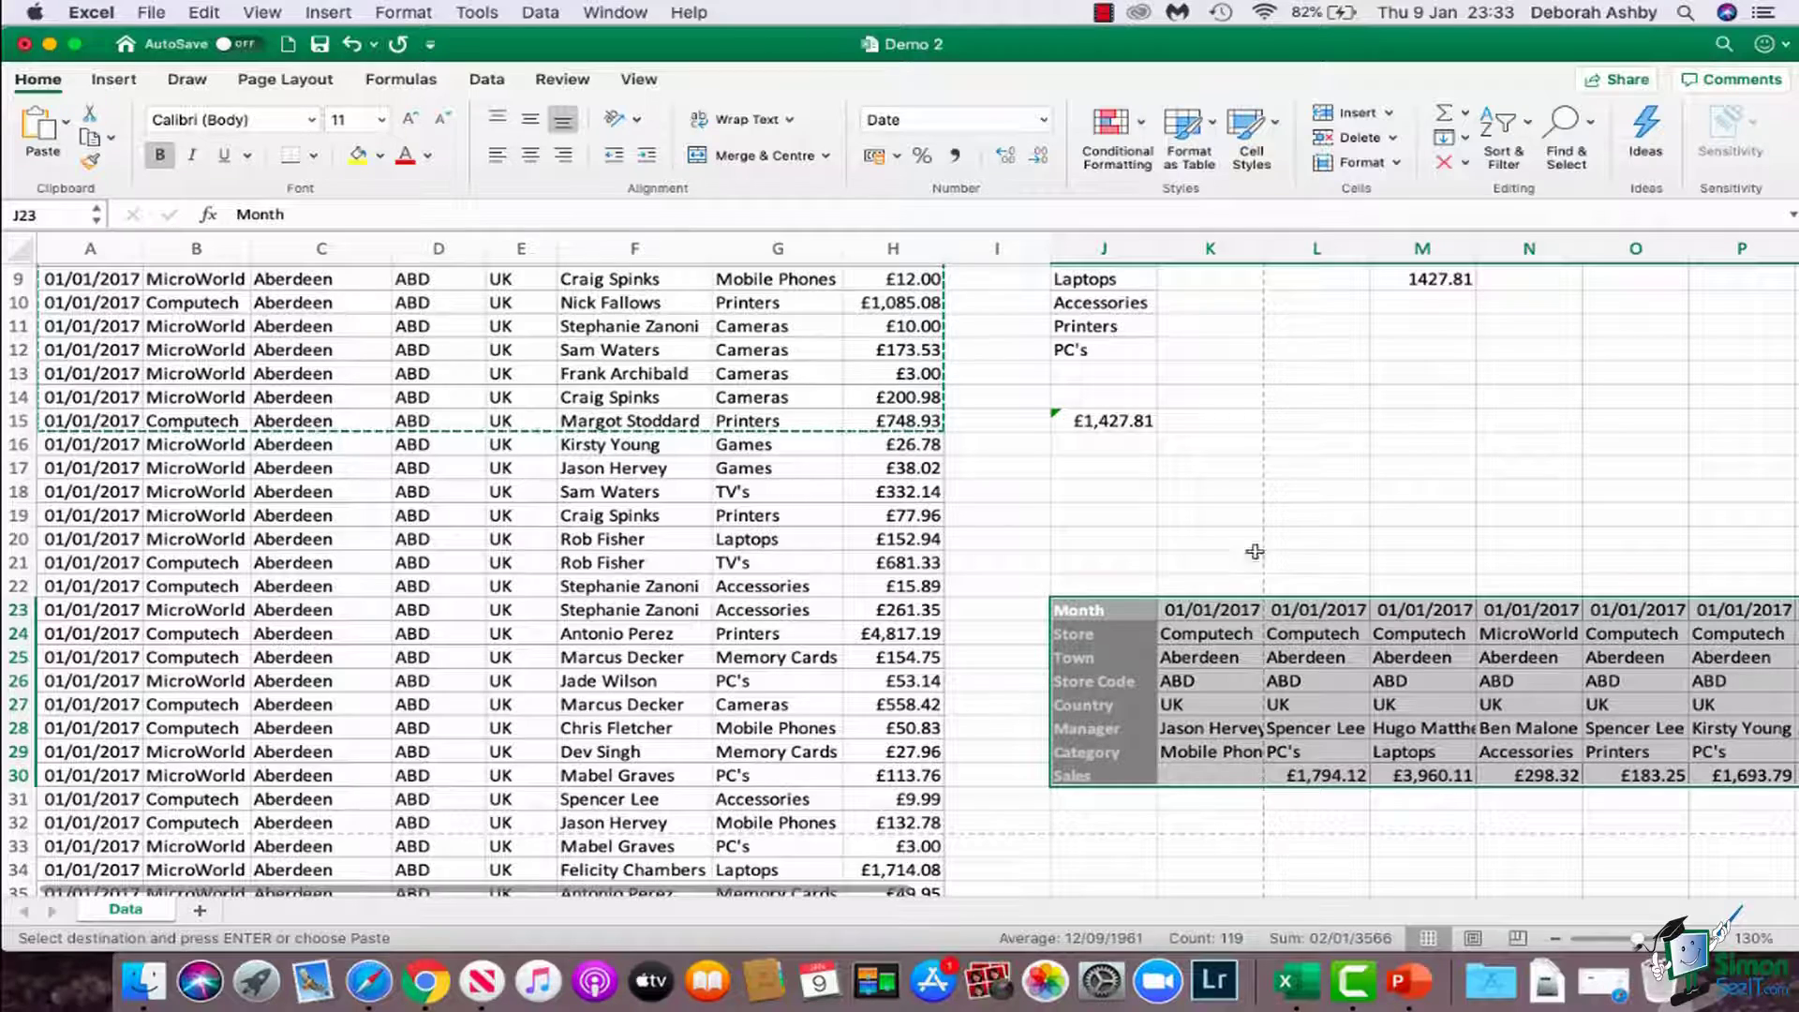
left_click(1301, 524)
scroll(1301, 524, "down", 7)
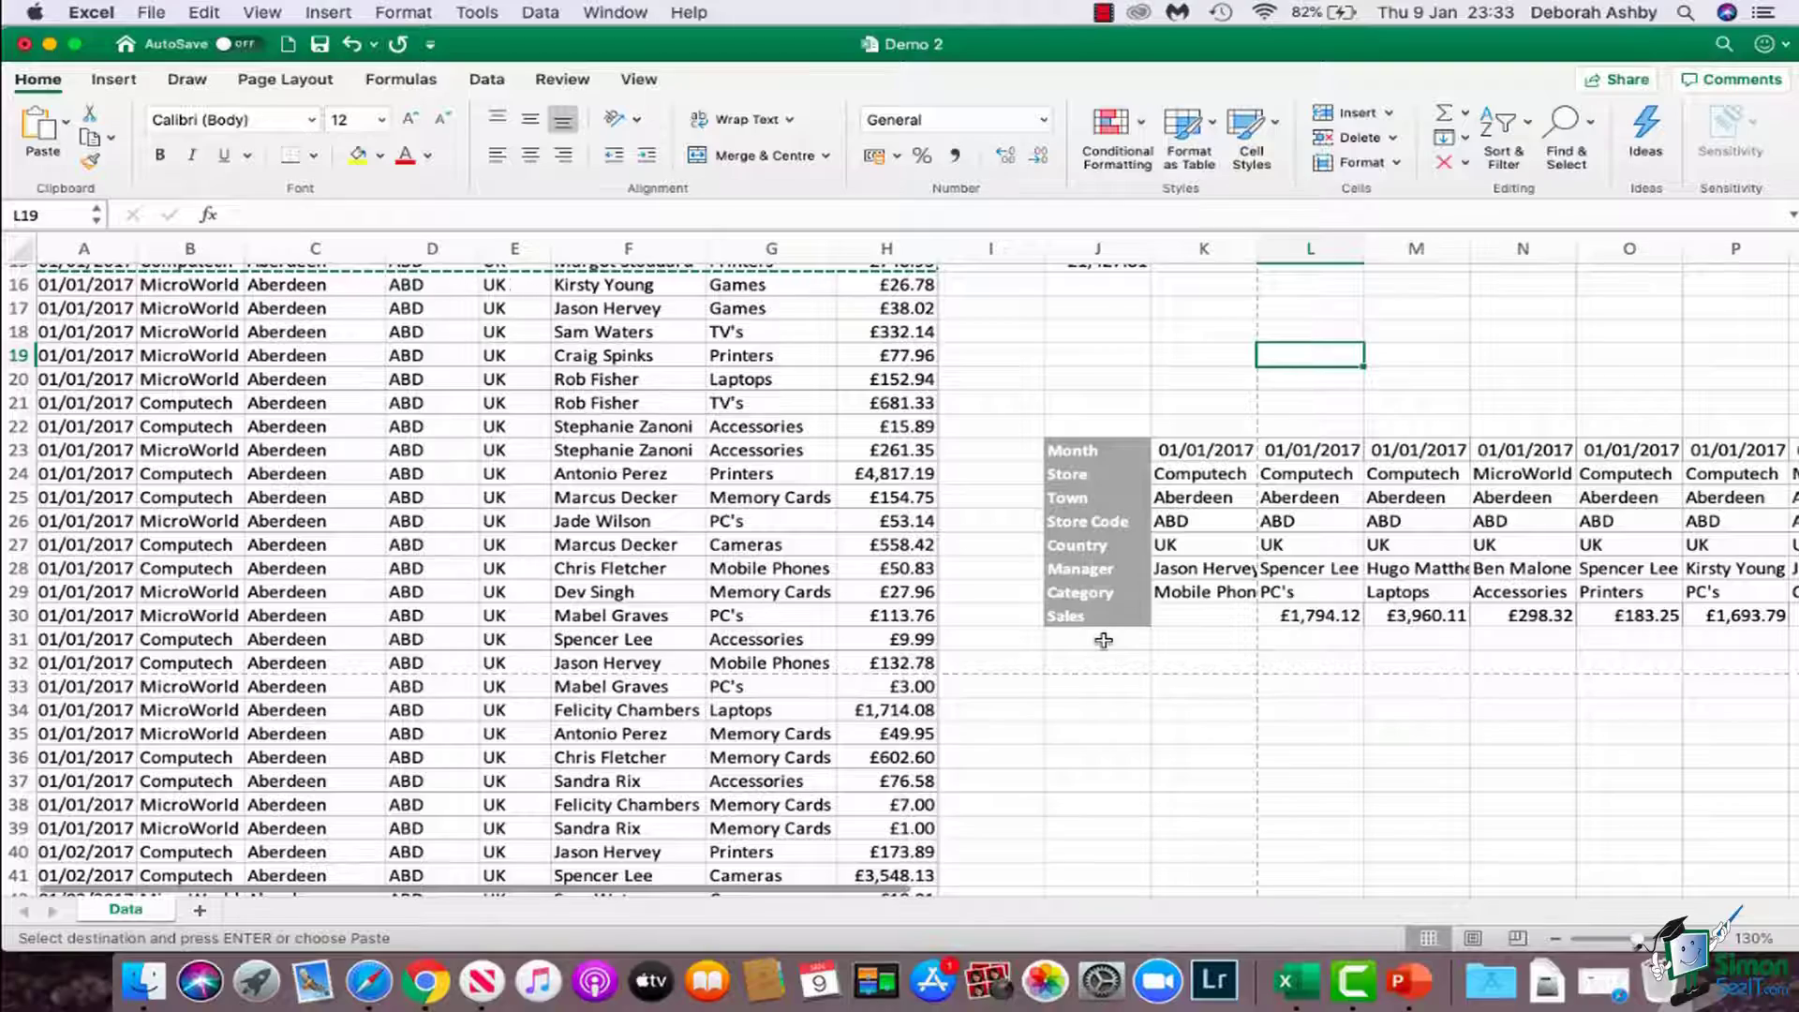
Cancel the copy marquee on the sales data and dismiss the Paste menu without pasting.
scroll(1462, 376, "up", 5)
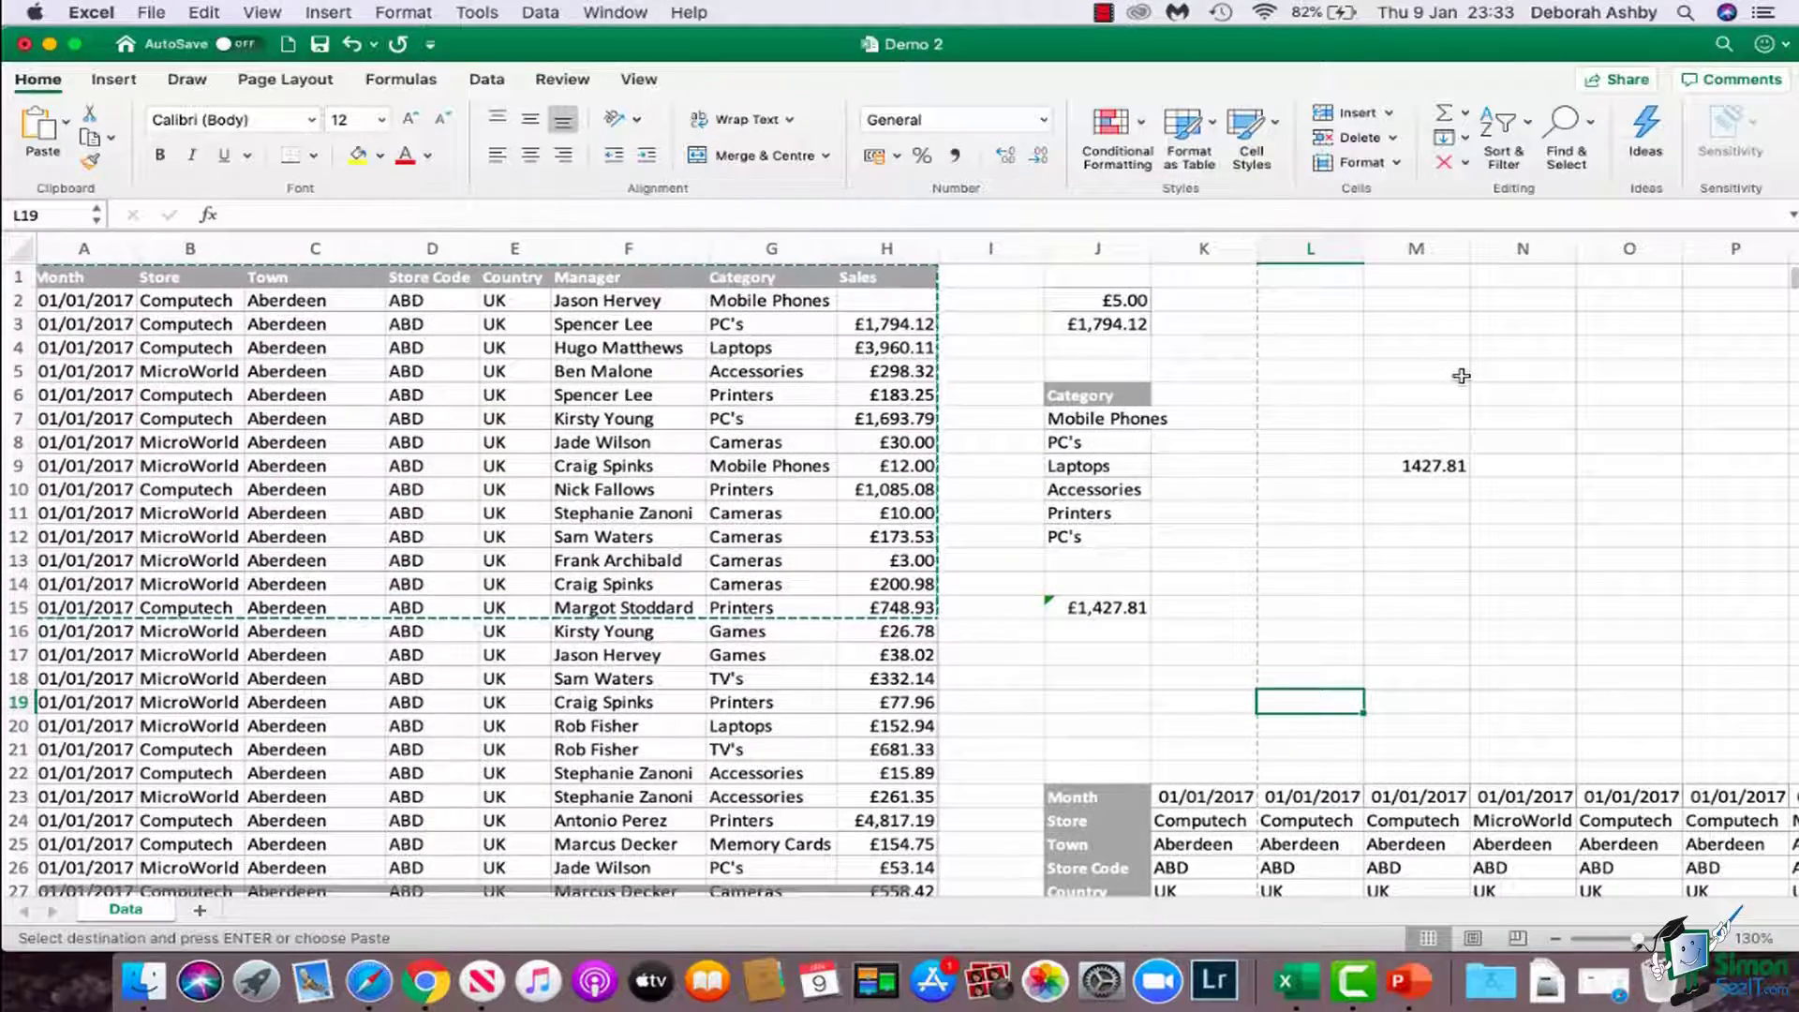
key("Escape")
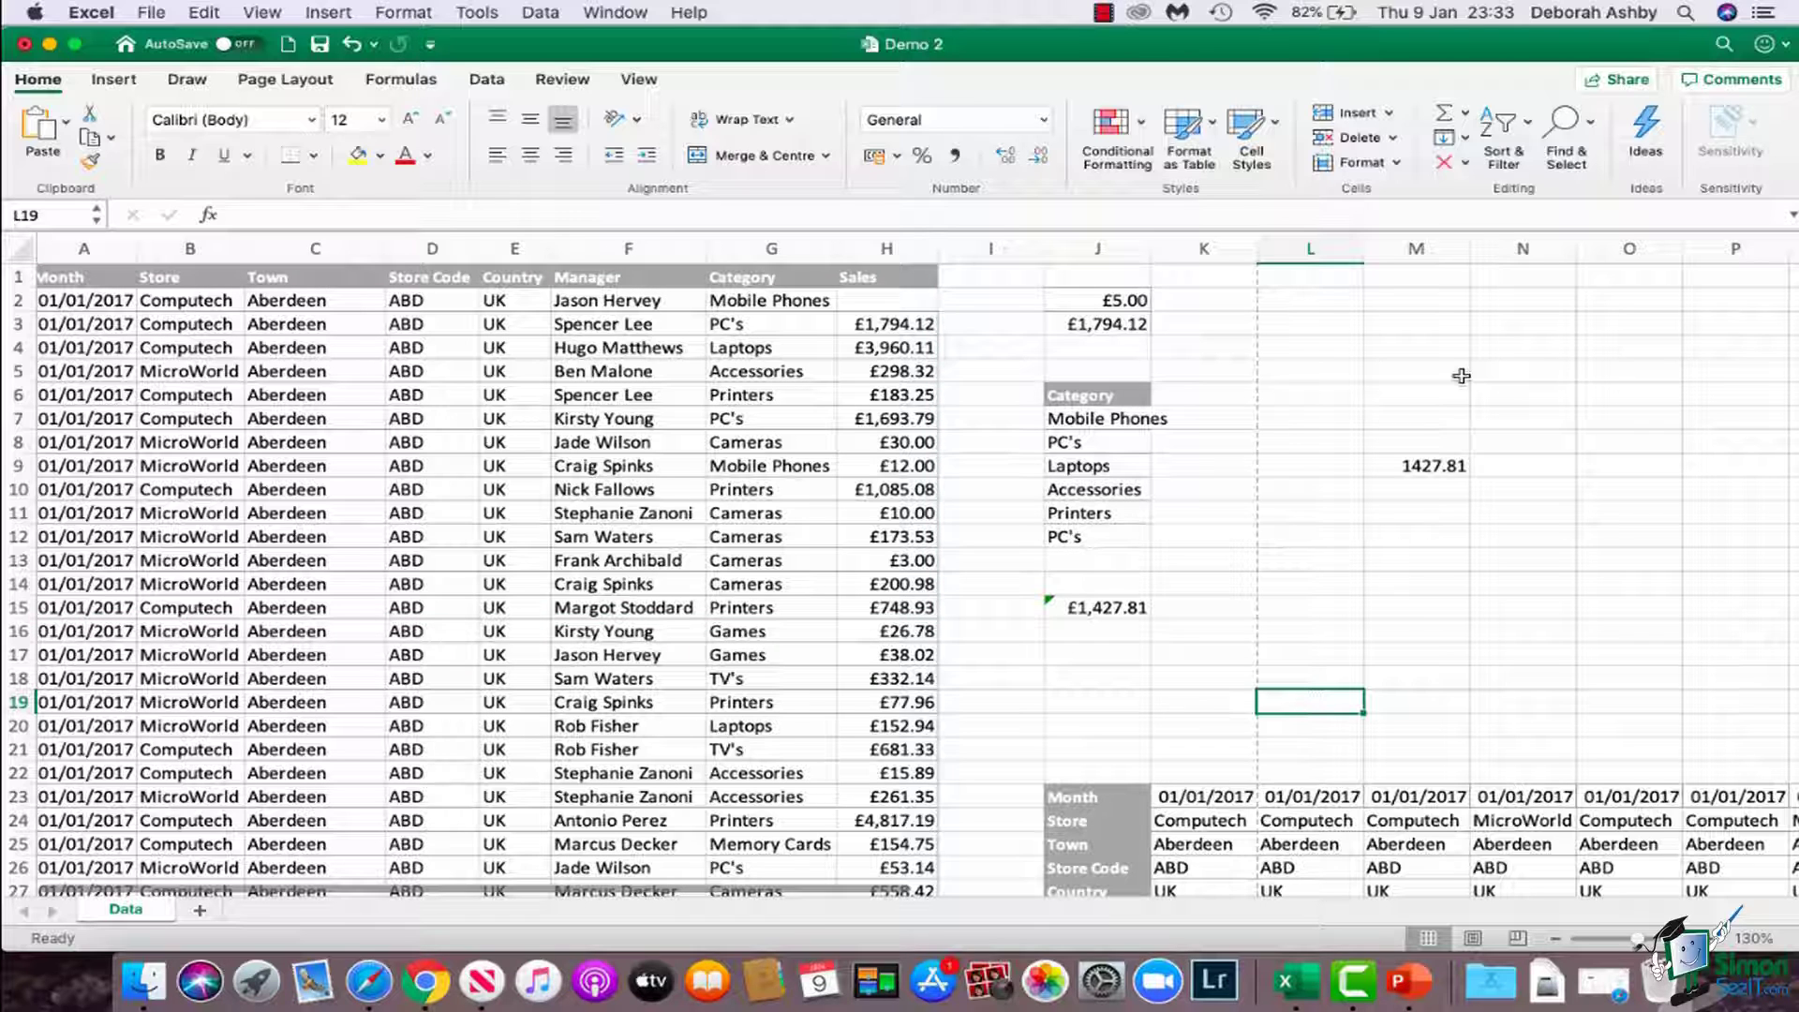
left_click(68, 125)
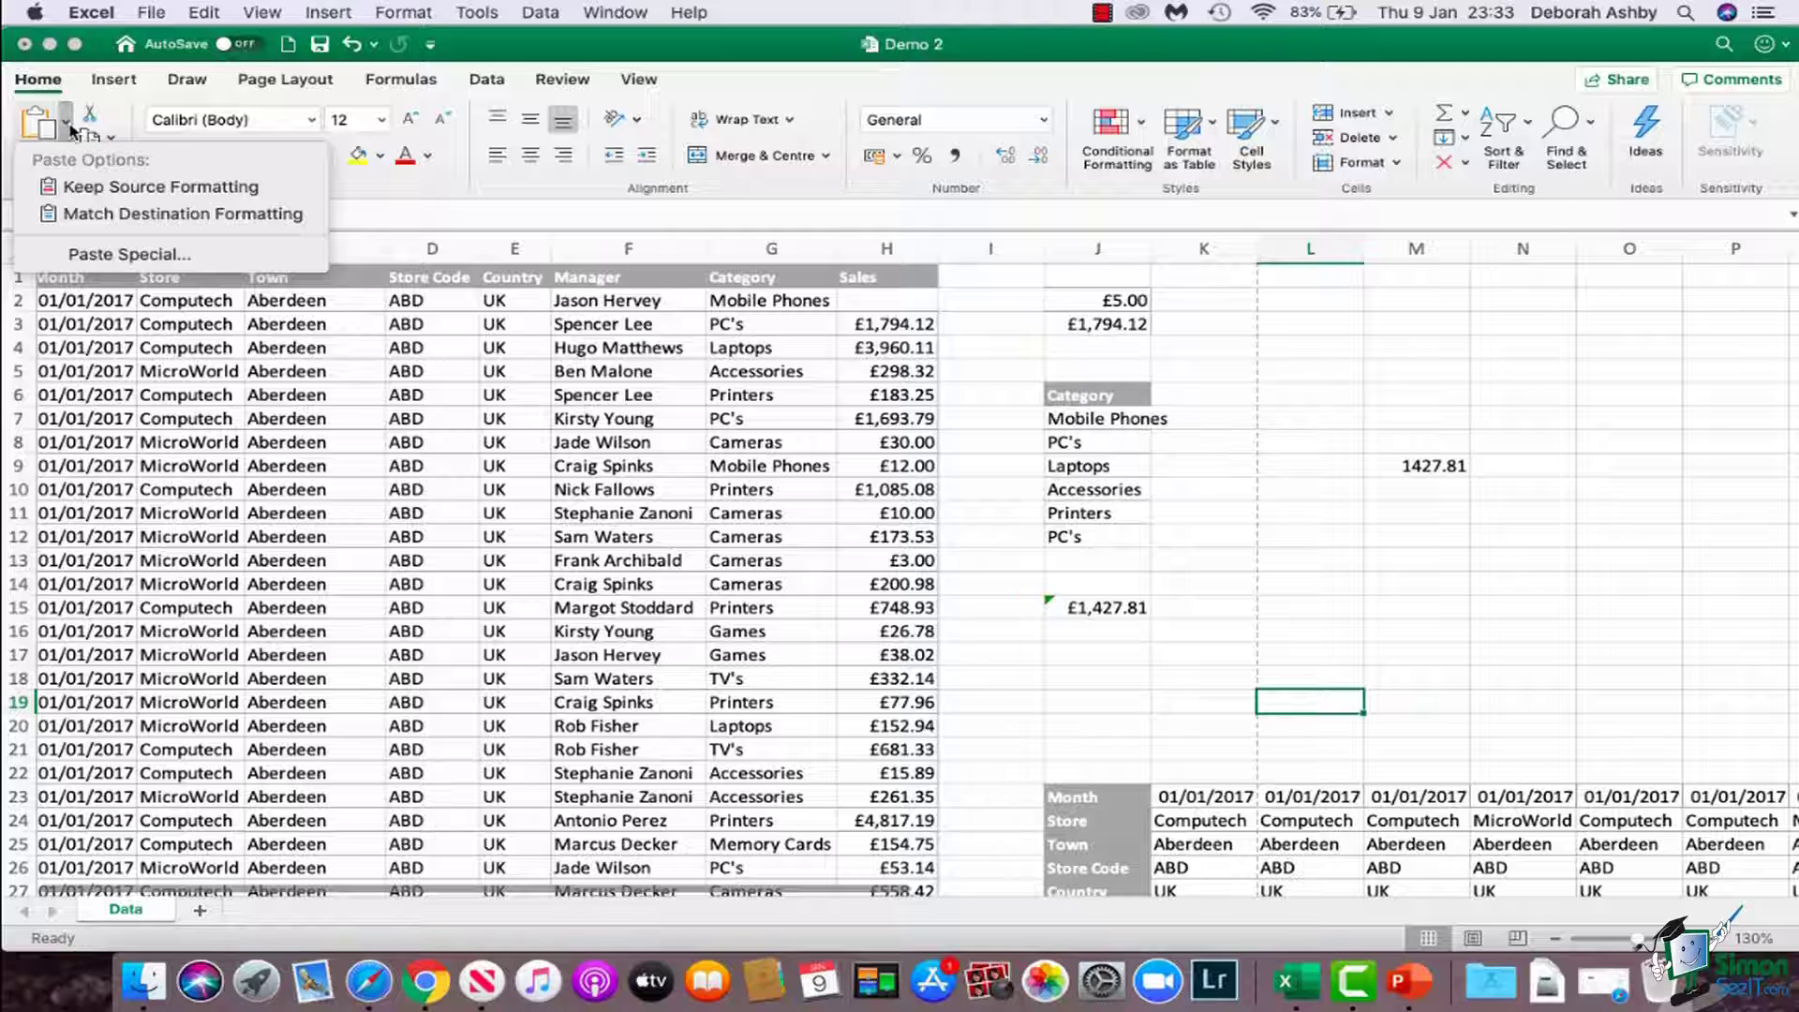
left_click(1369, 391)
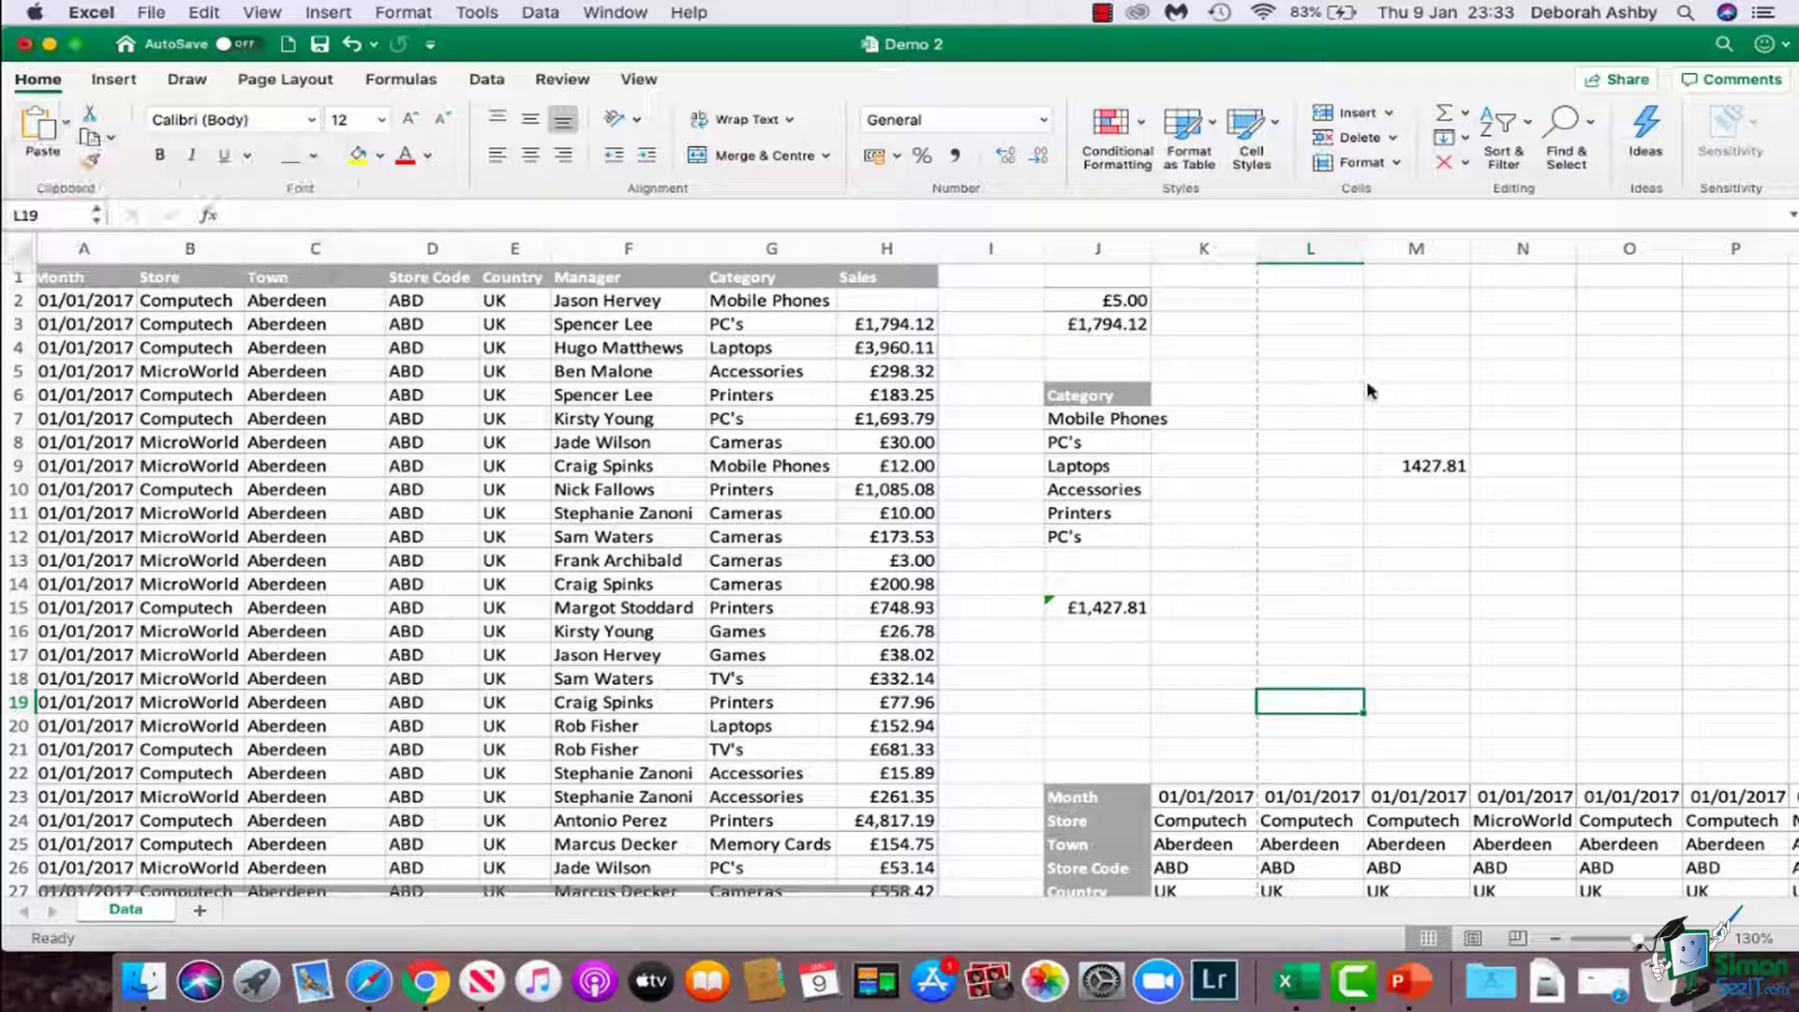